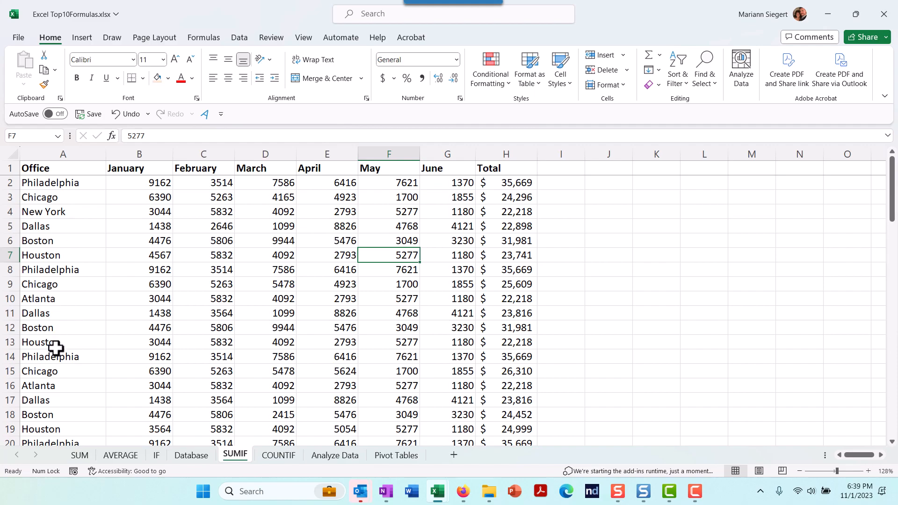
Examine the office sales data and the existing Houston SUMIF formula in cell B75
scroll(55, 348, "down", 1)
scroll(55, 349, "down", 9)
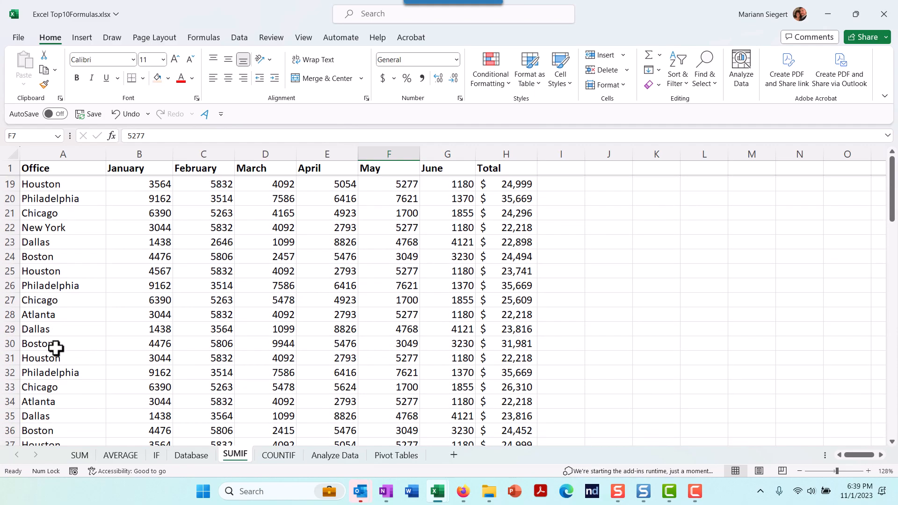
scroll(55, 349, "down", 4)
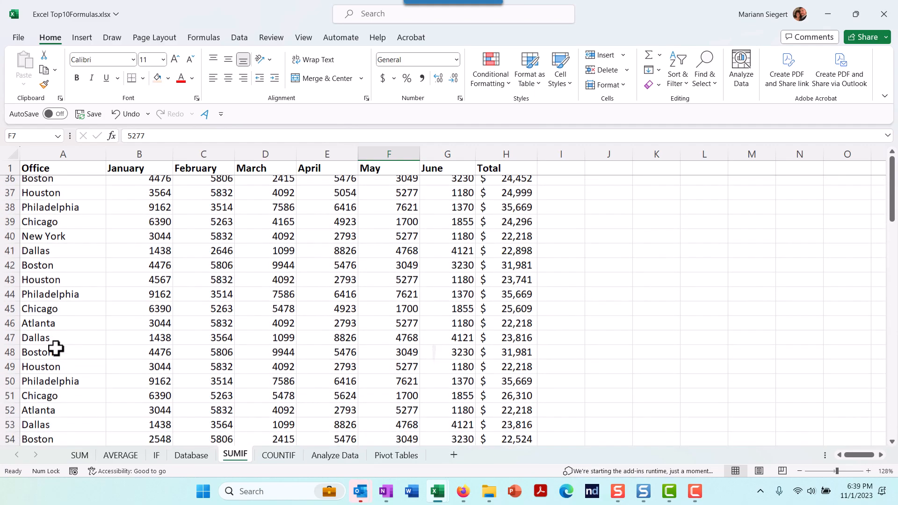
scroll(55, 349, "down", 6)
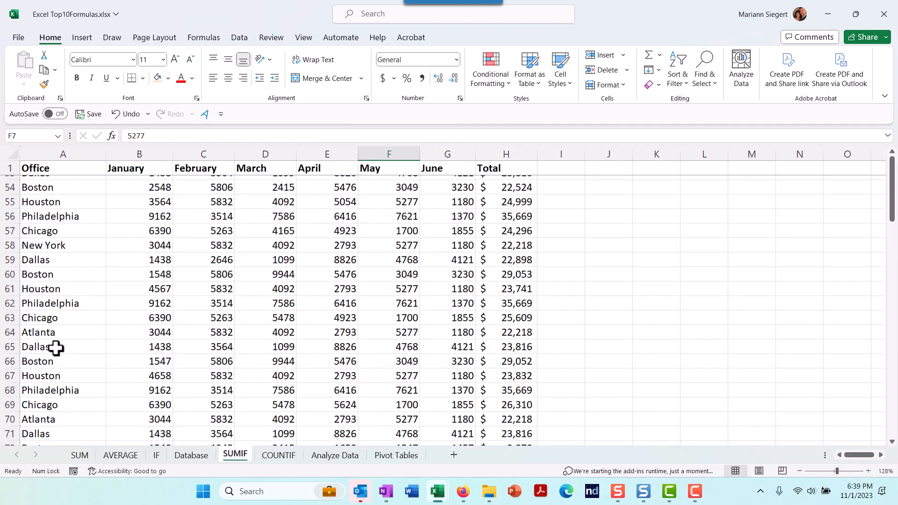
scroll(55, 349, "down", 1)
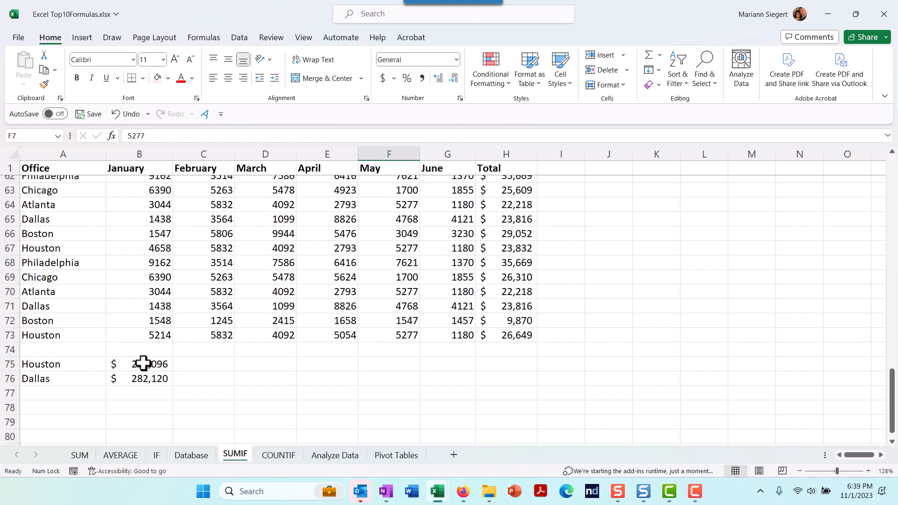
left_click(143, 363)
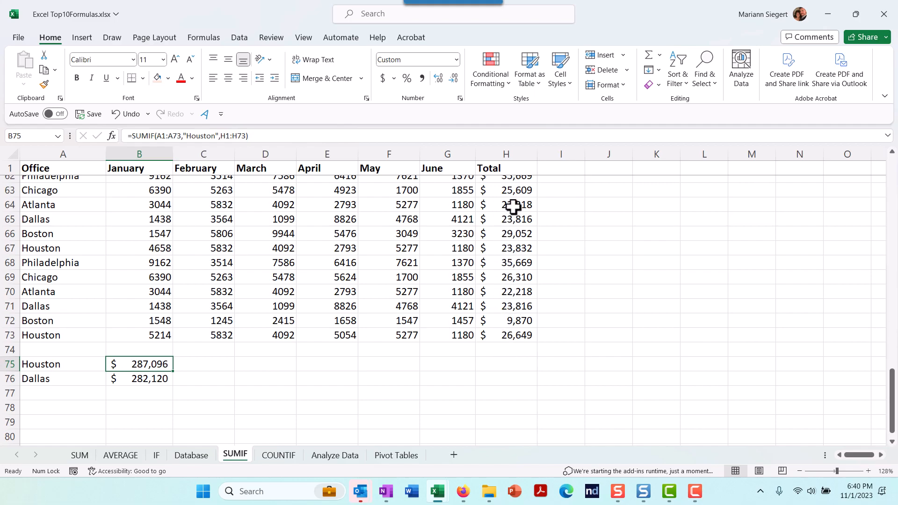
Label cell A77 Boston and total that office's sales in B77 with =SUMIF(A1:A73,"Boston",H1:H73)
left_click(98, 394)
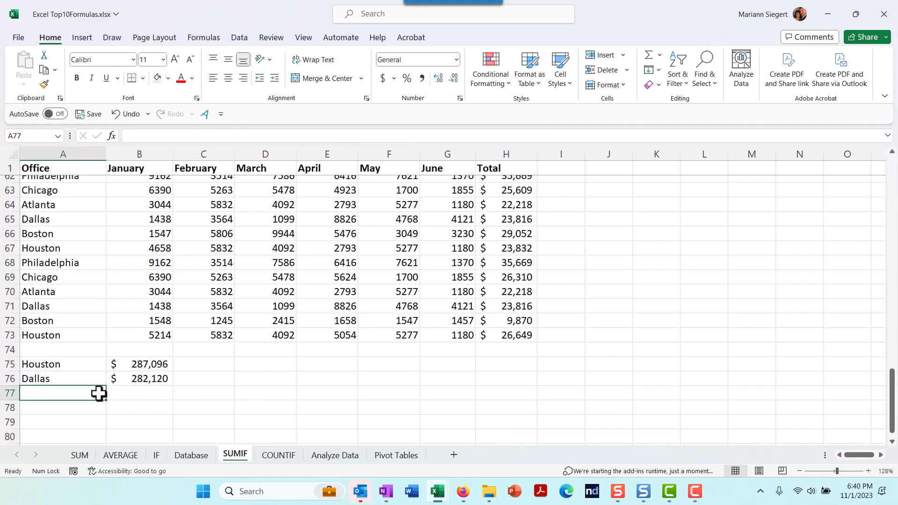
type("Boston")
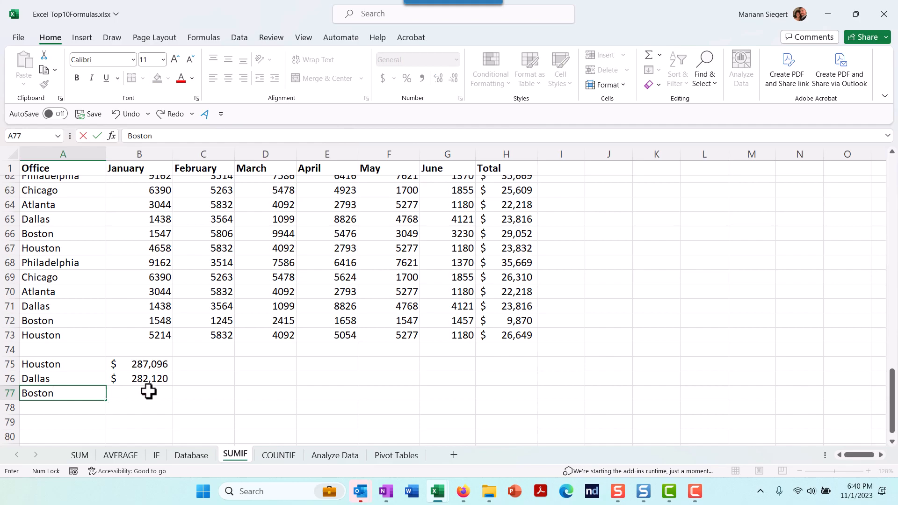
left_click(148, 392)
type("=Sum")
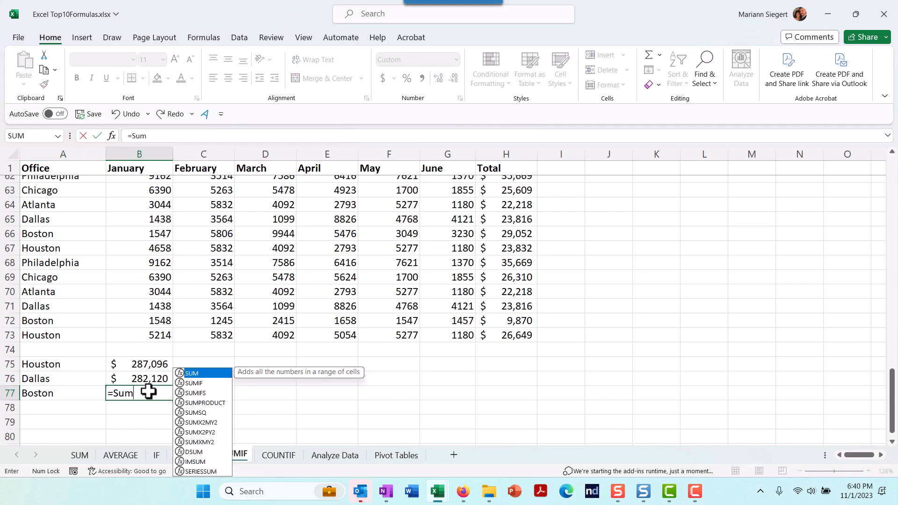
double_click(198, 384)
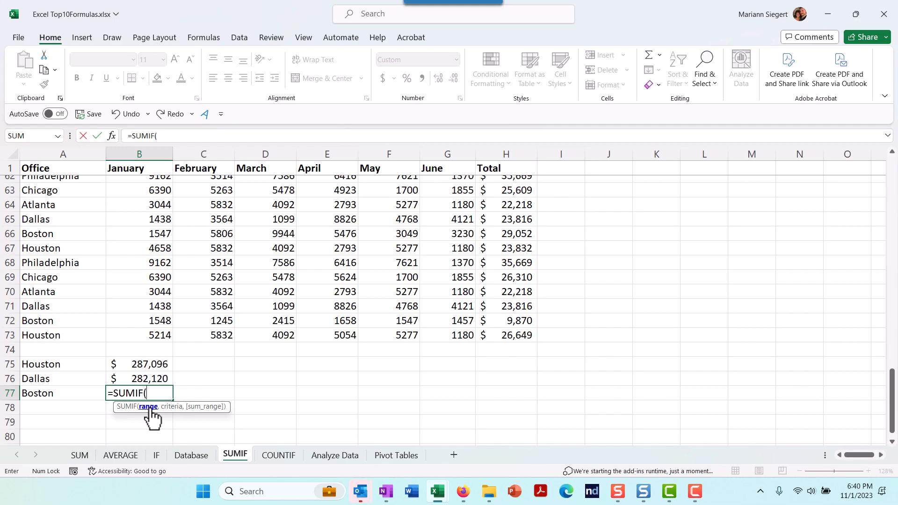
left_click_drag(64, 336, 57, 162)
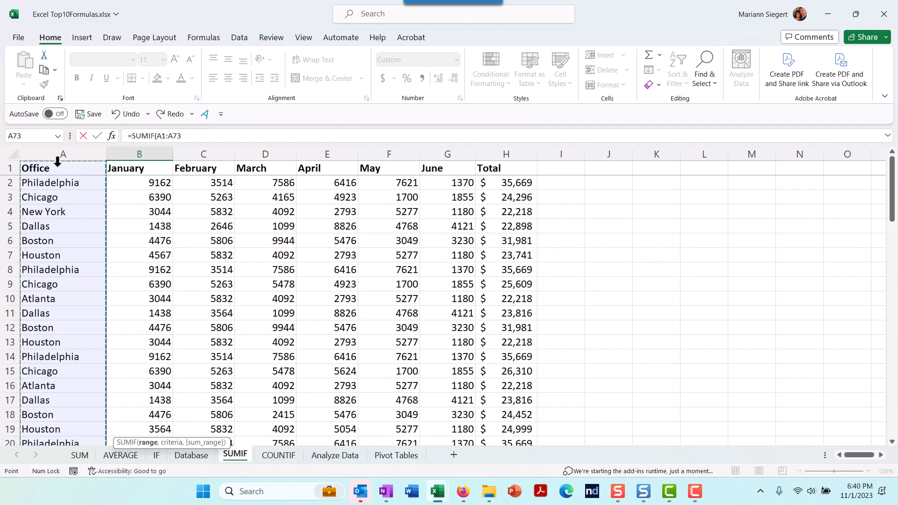
type(",")
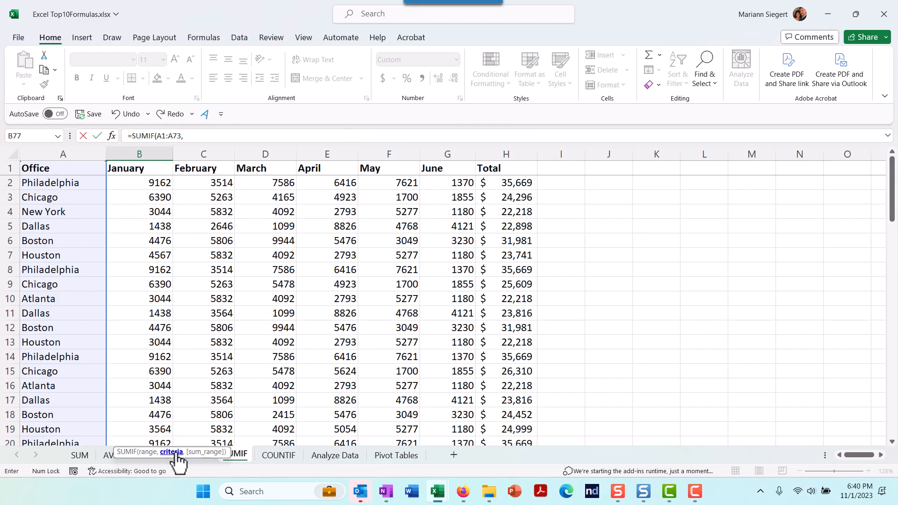
left_click(199, 136)
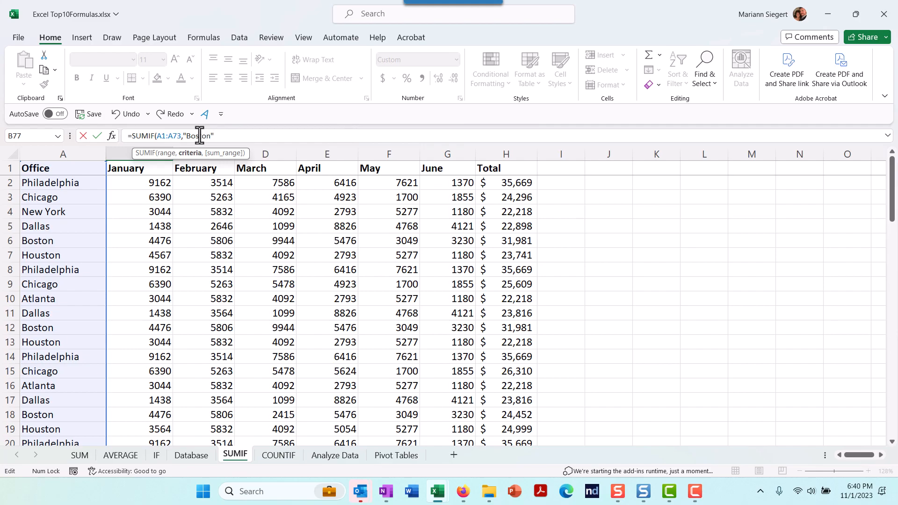
type(",")
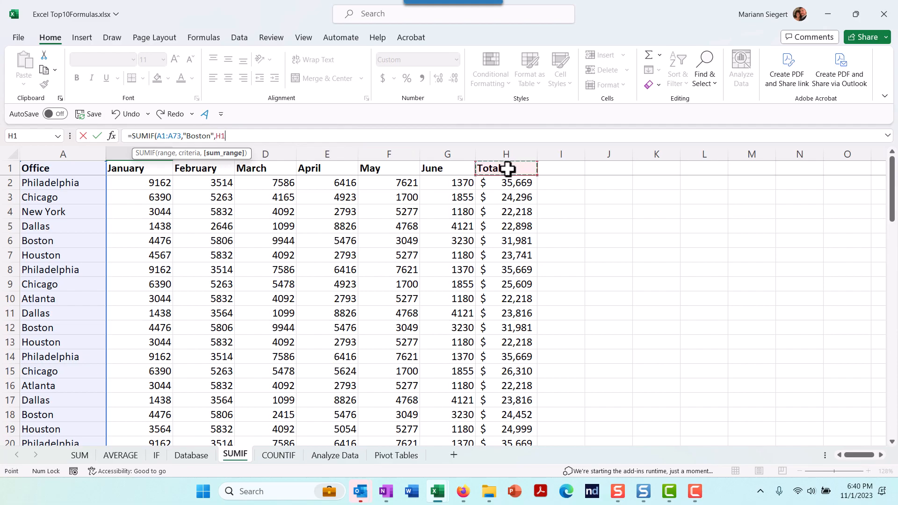
left_click_drag(509, 189, 483, 468)
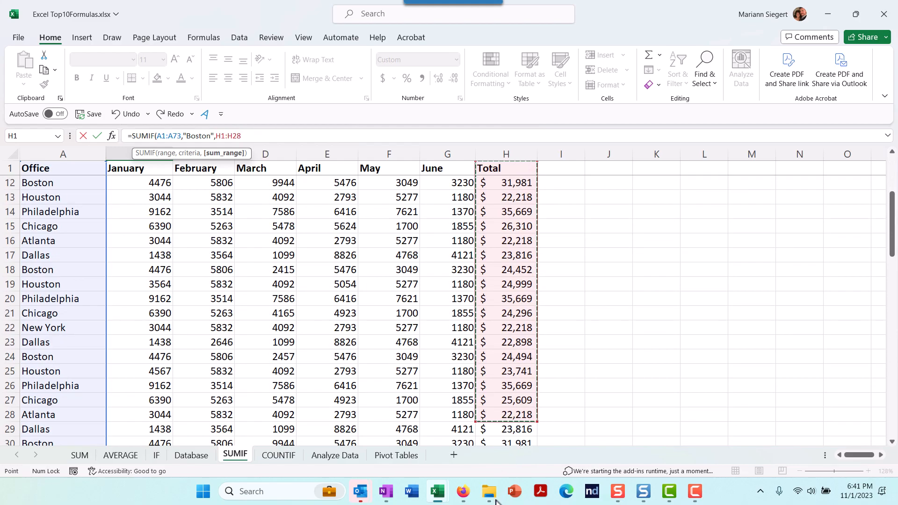
left_click_drag(496, 502, 497, 502)
key("Return")
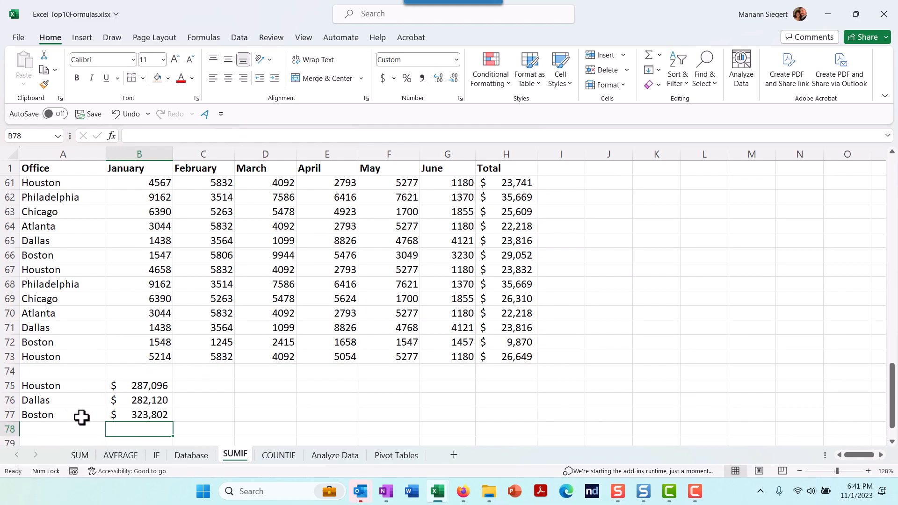
Review the Boston SUMIF formula in B77 and return to the beginning of the data
left_click(135, 415)
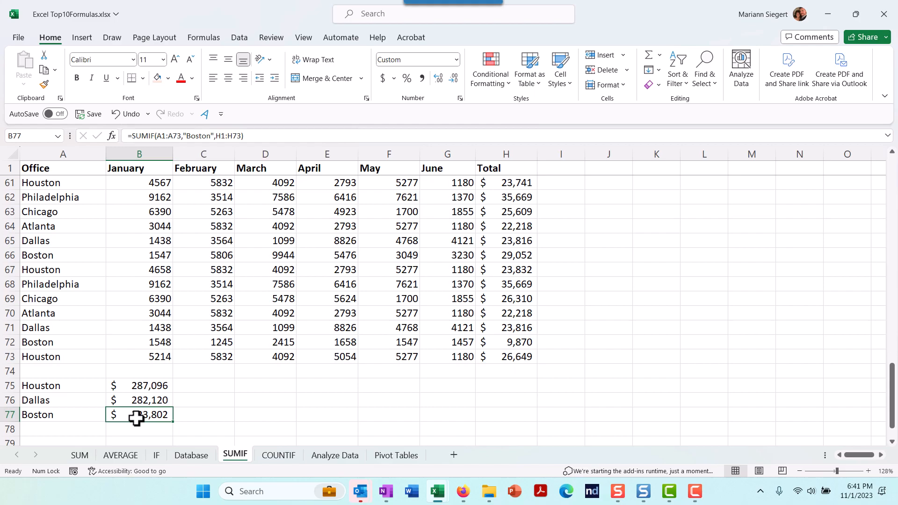
scroll(136, 418, "up", 18)
scroll(135, 417, "up", 2)
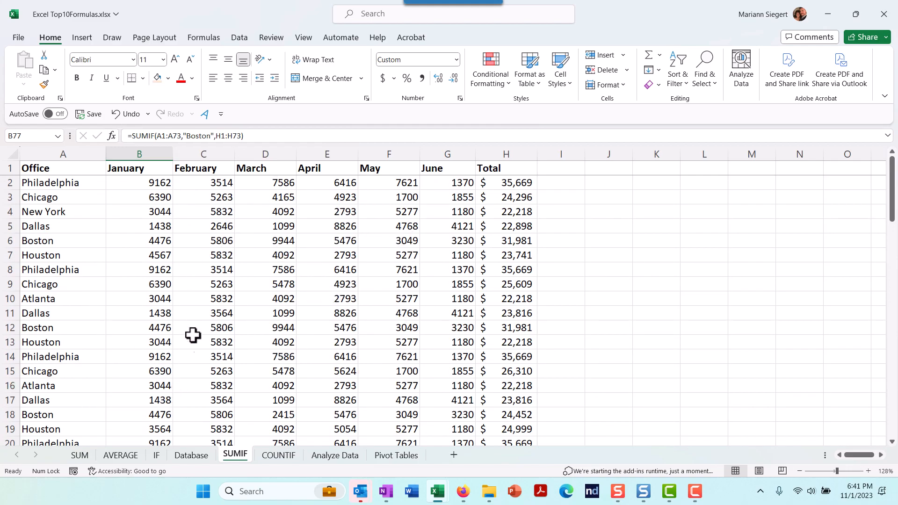
Run Analyze Data on the office sales table
left_click(274, 285)
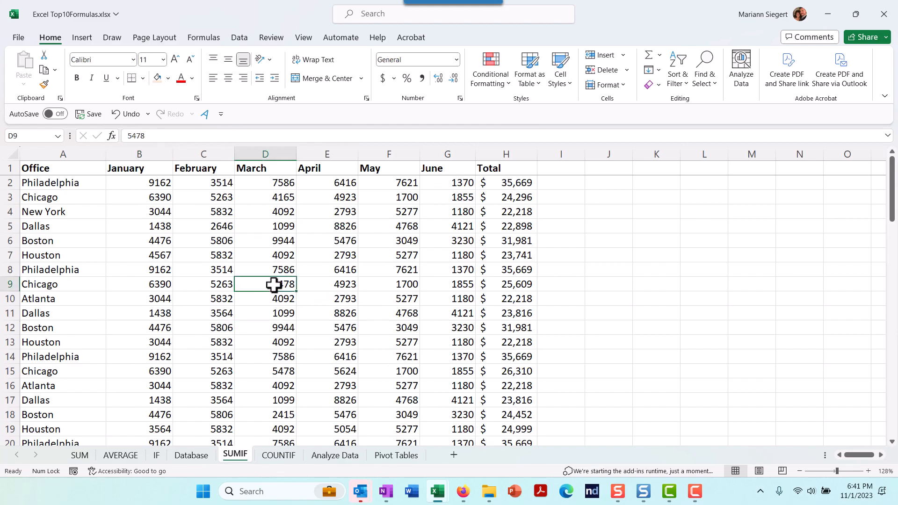
left_click(191, 241)
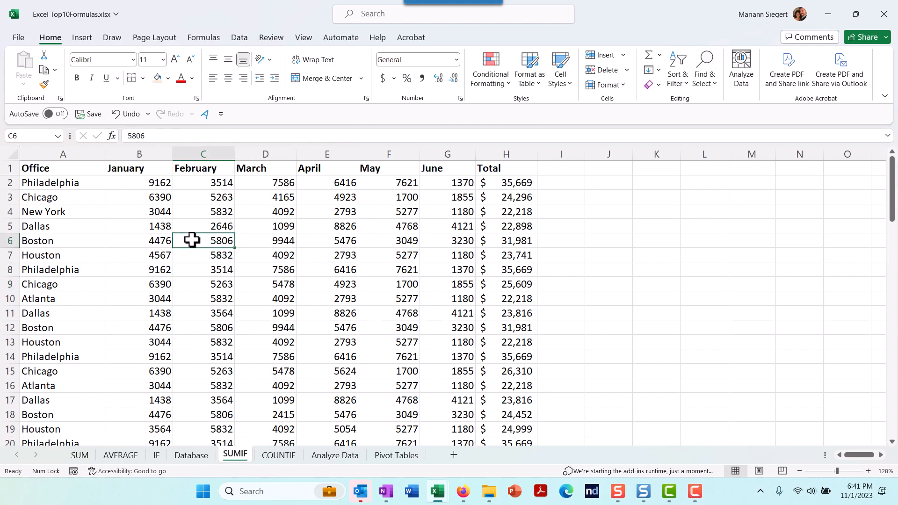
left_click(285, 271)
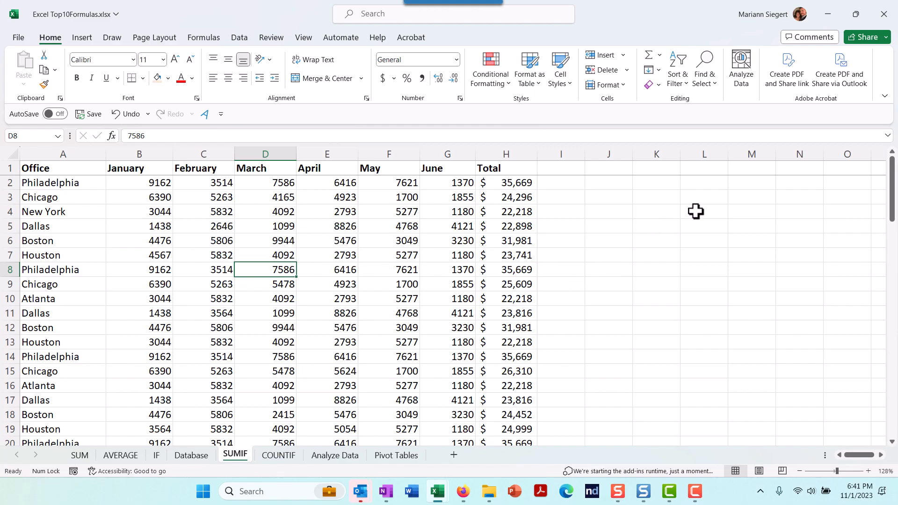
left_click(744, 70)
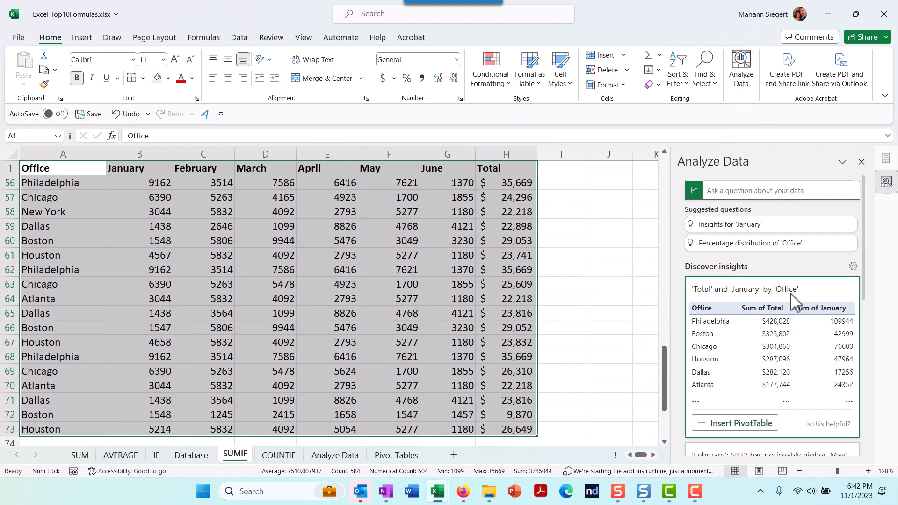
Ask Analyze Data "what is the total for each office" and insert the answer as a PivotTable
left_click(726, 228)
left_click(732, 192)
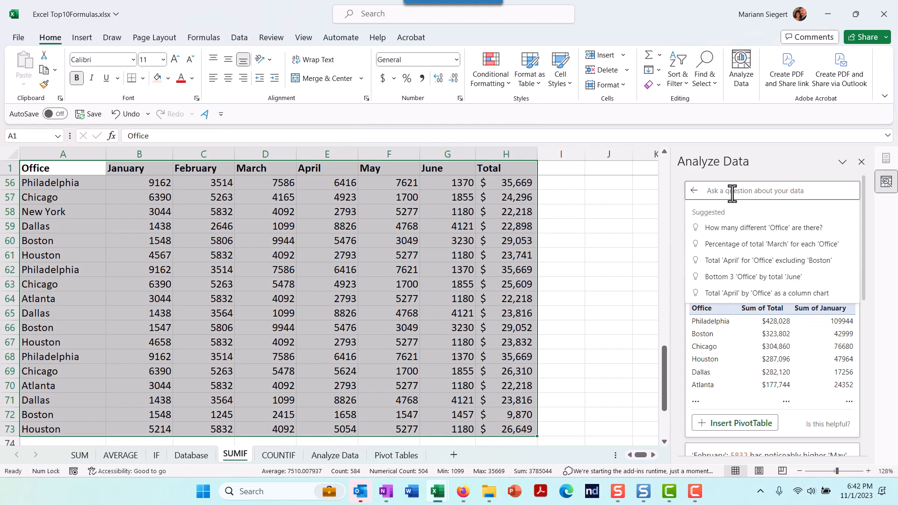
type("what is t")
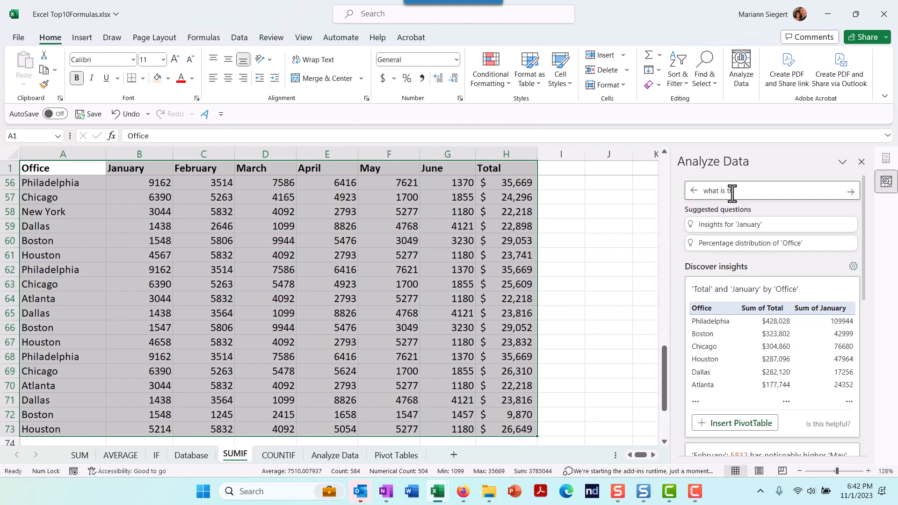
type("he total for each office")
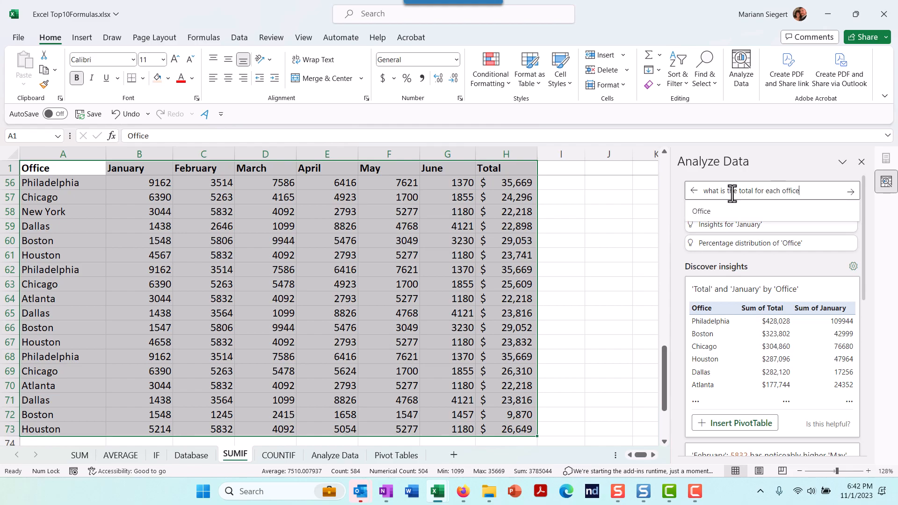
key("Return")
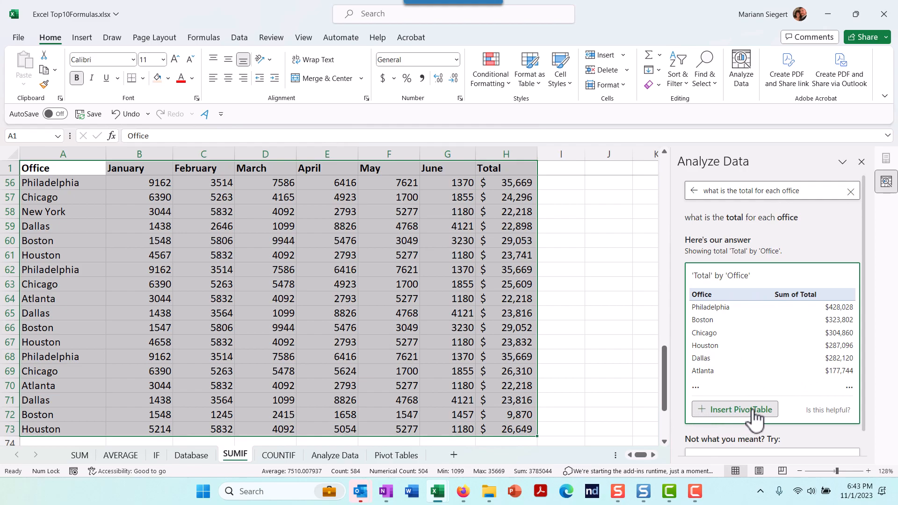
left_click(715, 411)
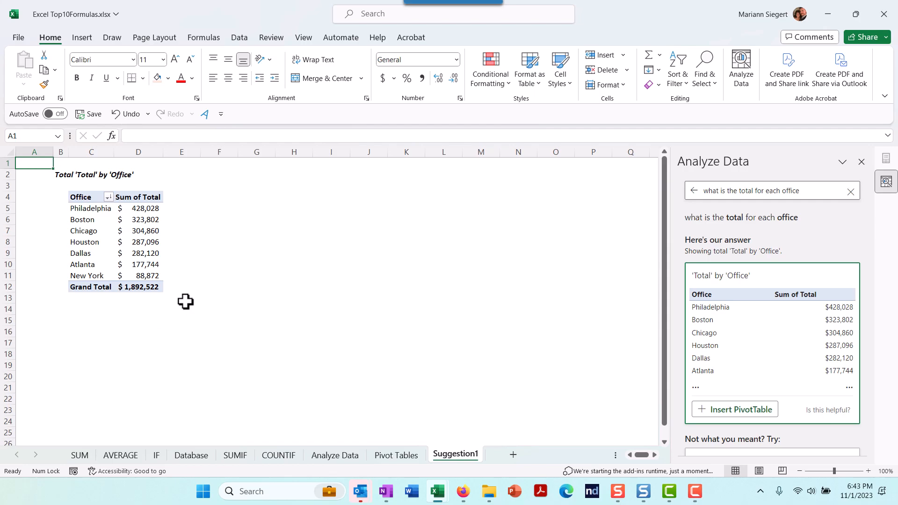
Examine the laptop and keyboard count formulas in D7 and E7 on the COUNTIF sheet
left_click(288, 455)
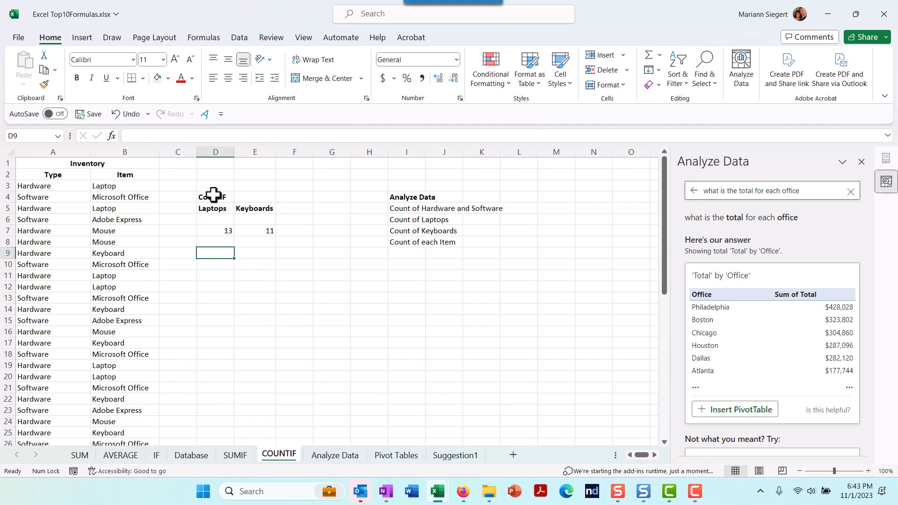
left_click(215, 230)
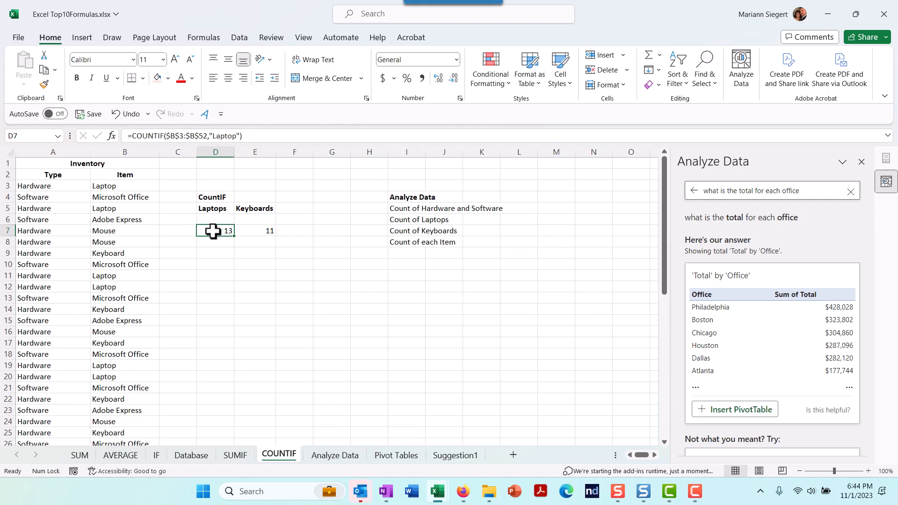
left_click(254, 232)
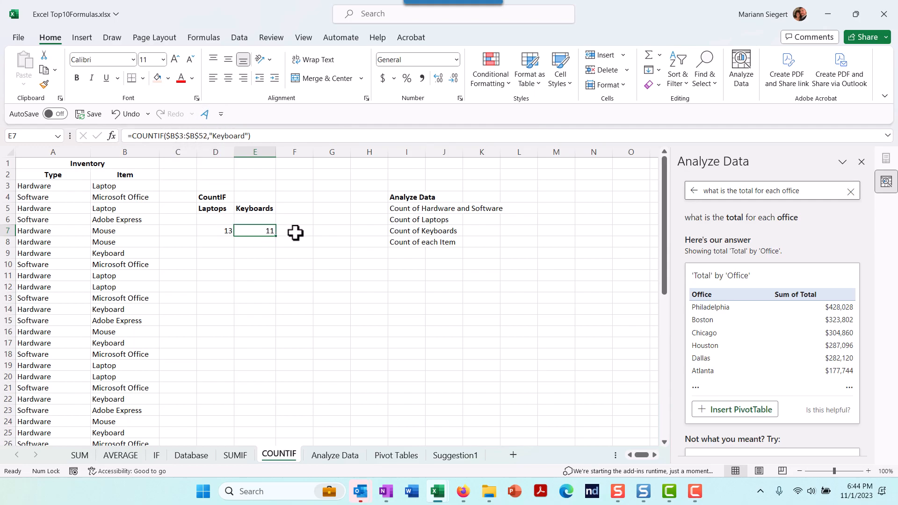
Add the heading Adobe Express in cell F5 and make it bold
left_click(293, 211)
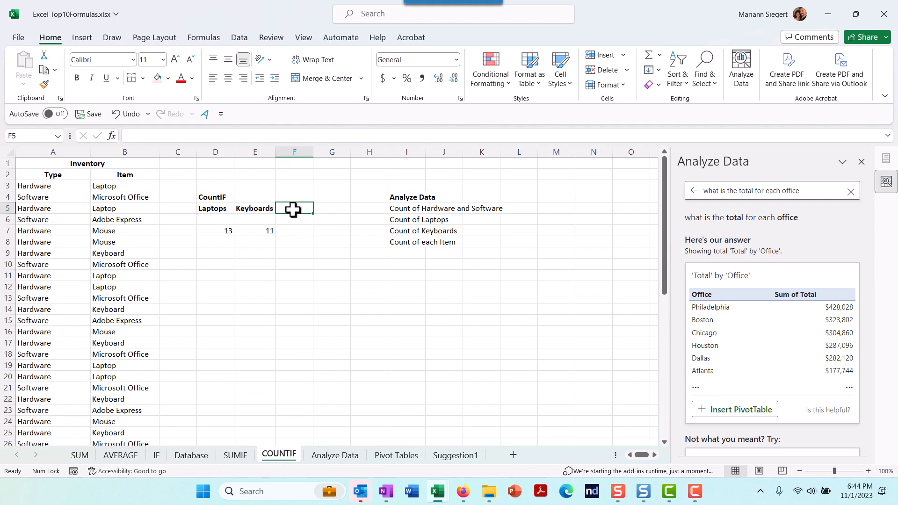
type("Adobe Expre")
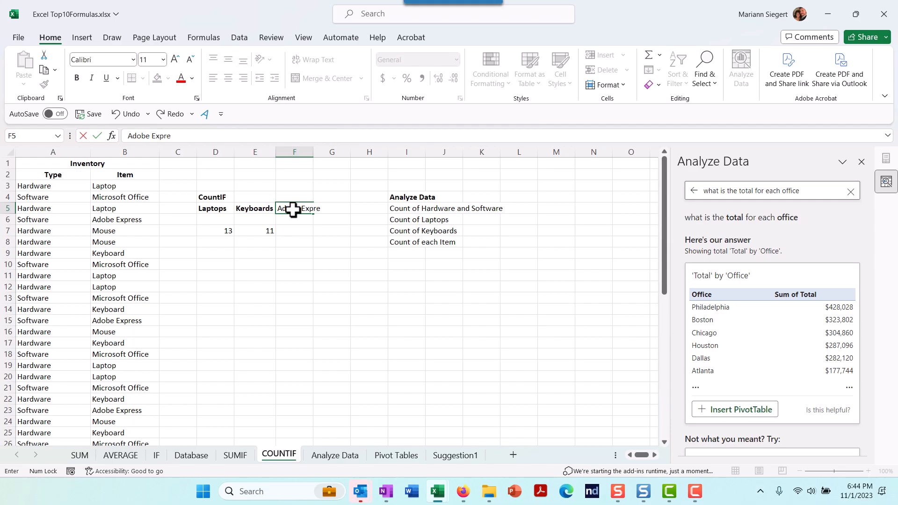
type("ss")
key("Return")
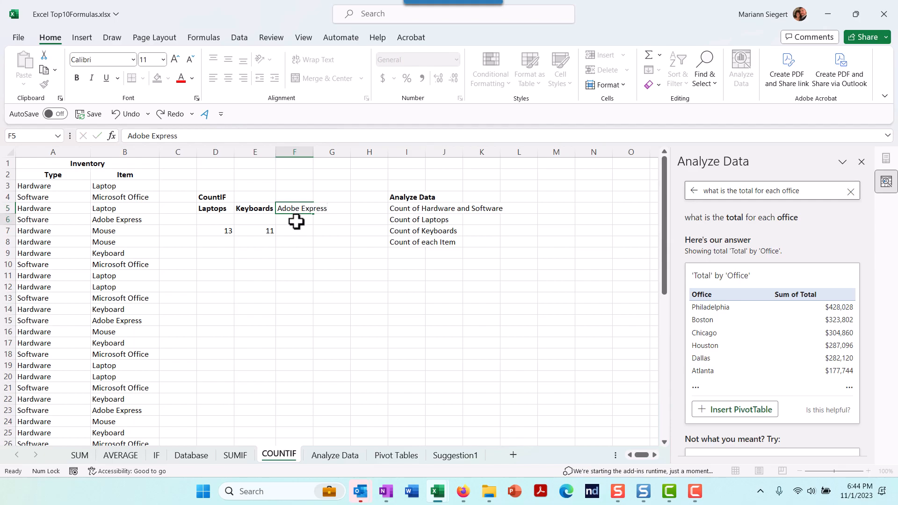
left_click(290, 207)
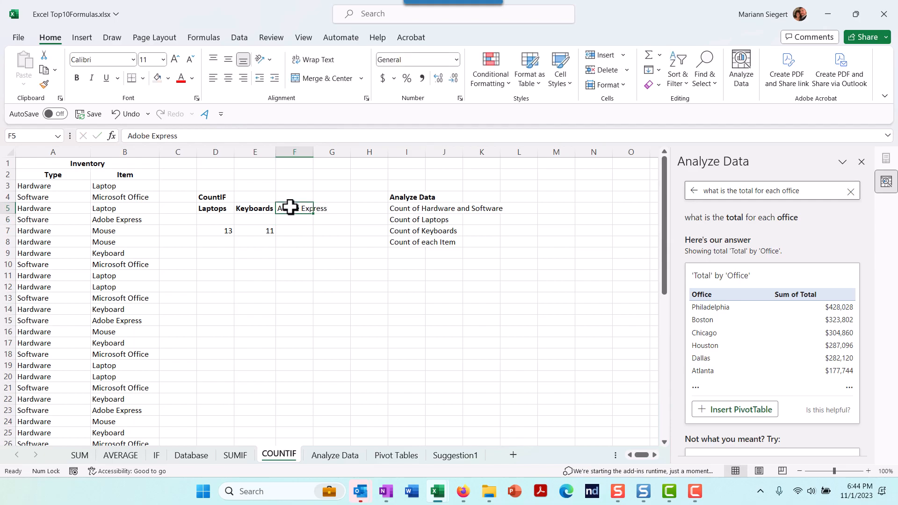
key("ctrl+b")
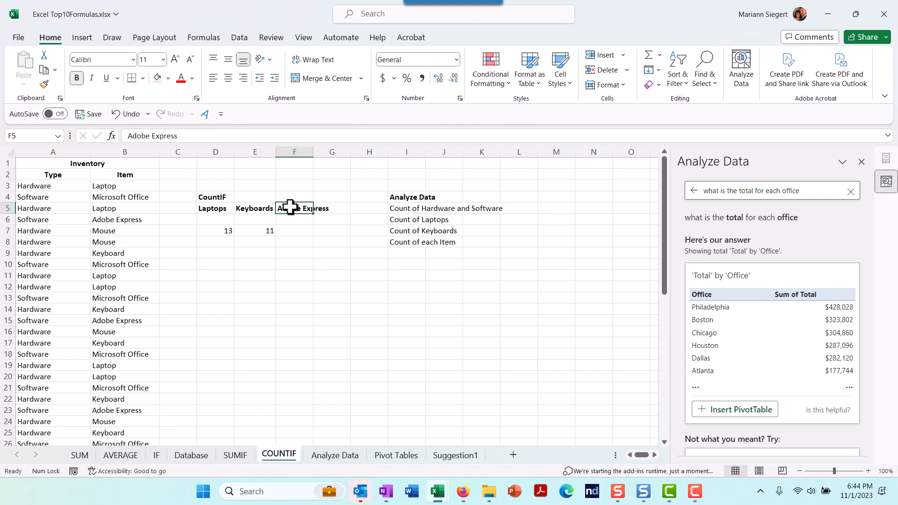
Enter =COUNTIF(B2:B52,"Adobe Express") in F7 to count the Adobe Express items, and check the finished formula
left_click(294, 232)
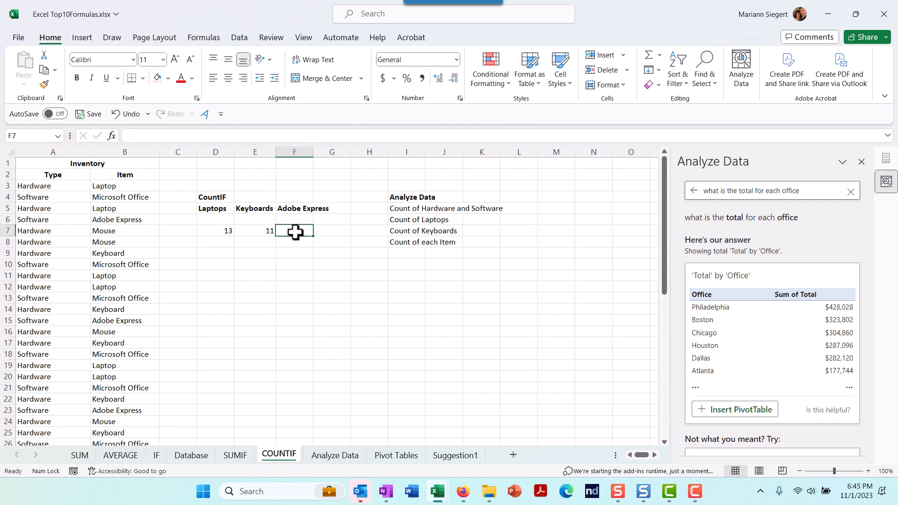
type("=")
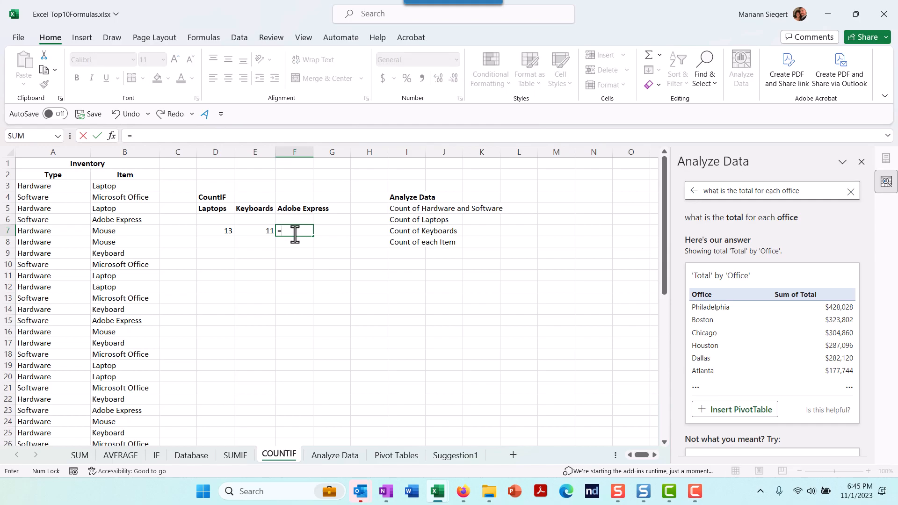
type("count")
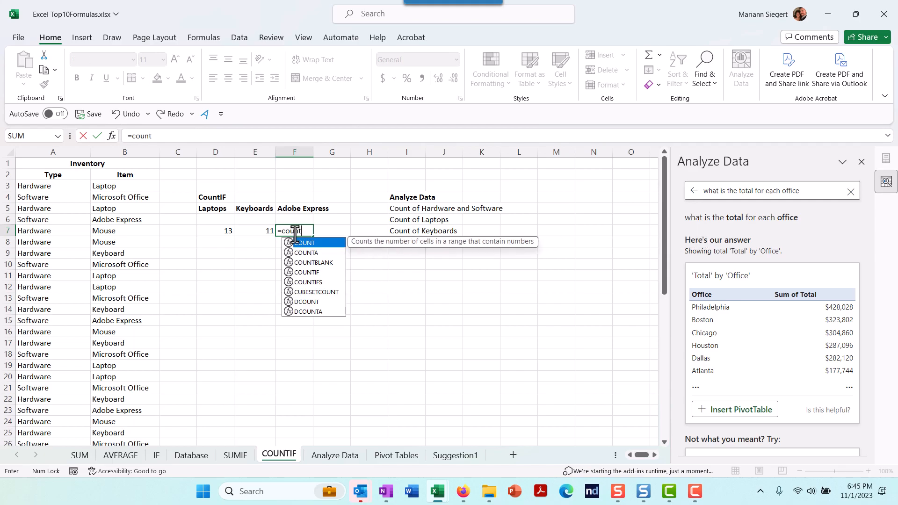
type("if")
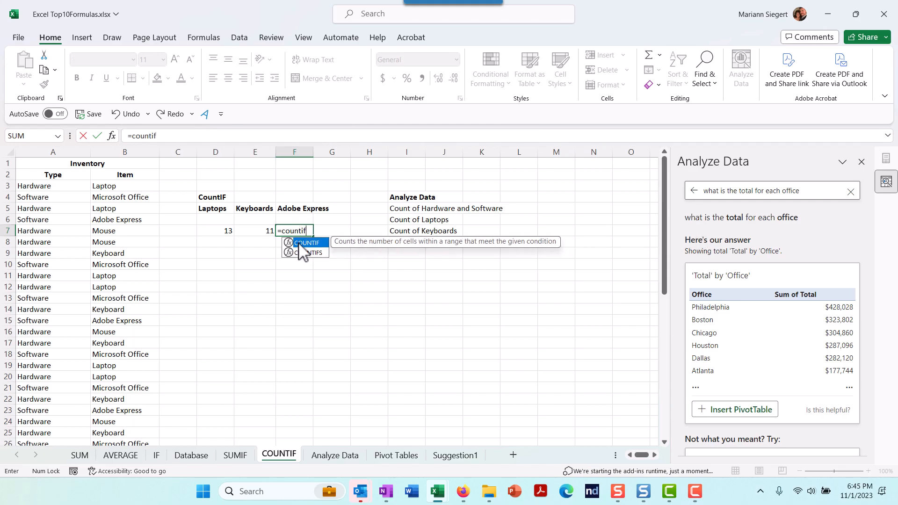
double_click(300, 242)
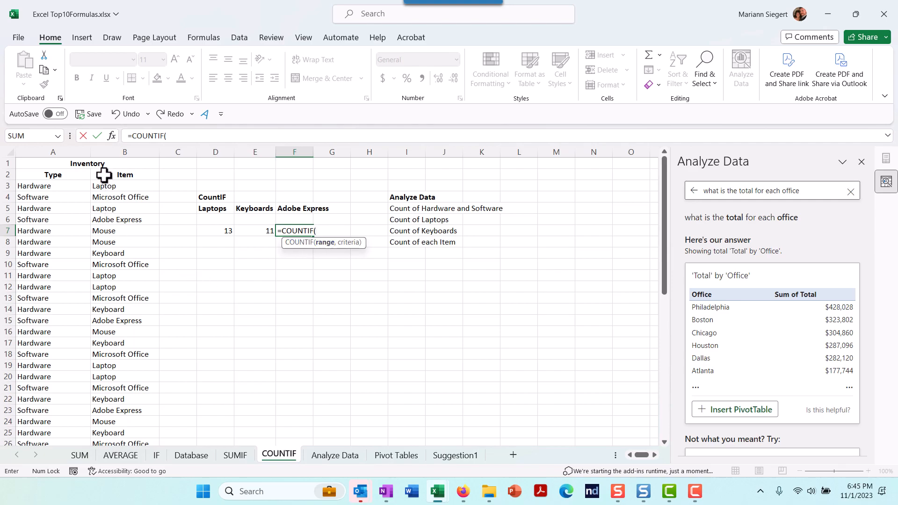
left_click_drag(103, 175, 140, 428)
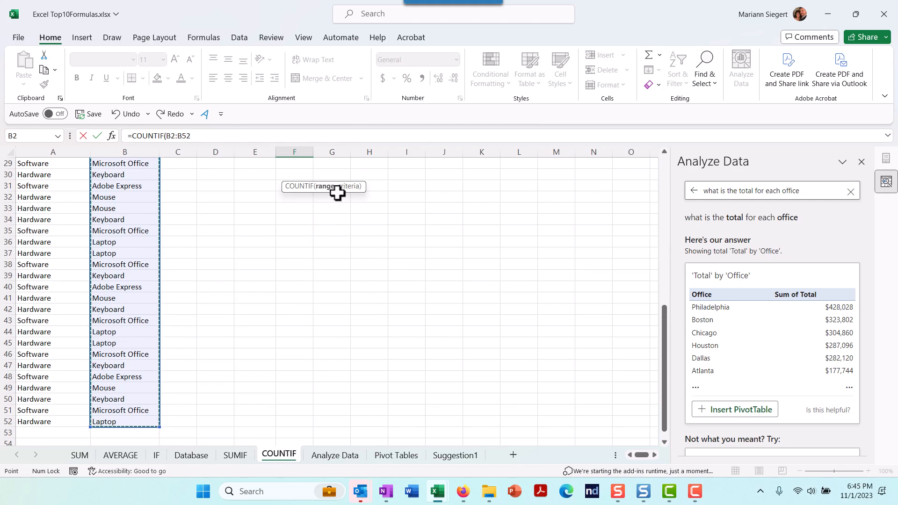
type(",")
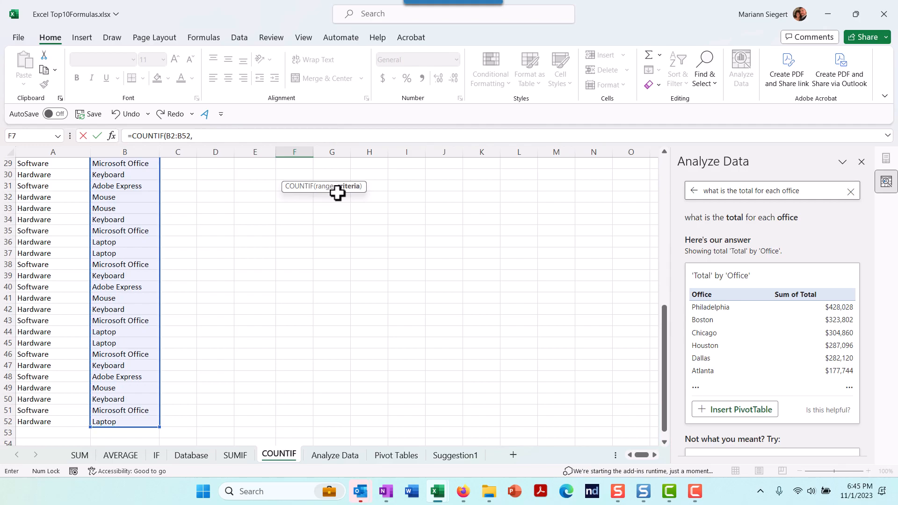
scroll(337, 192, "up", 9)
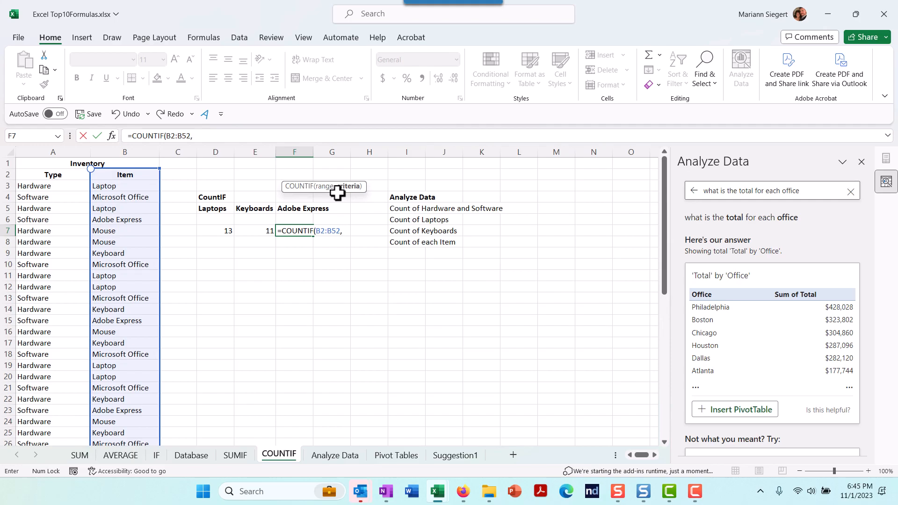
type("\"Ado")
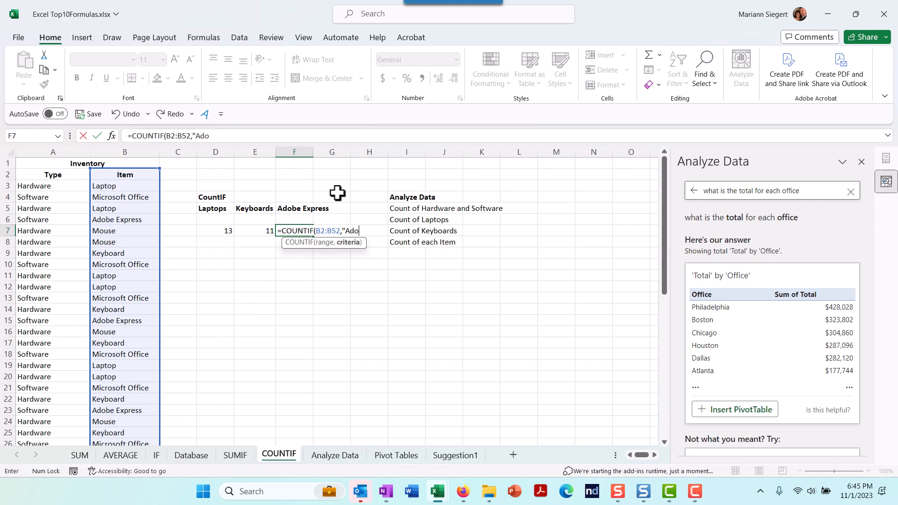
type("pr")
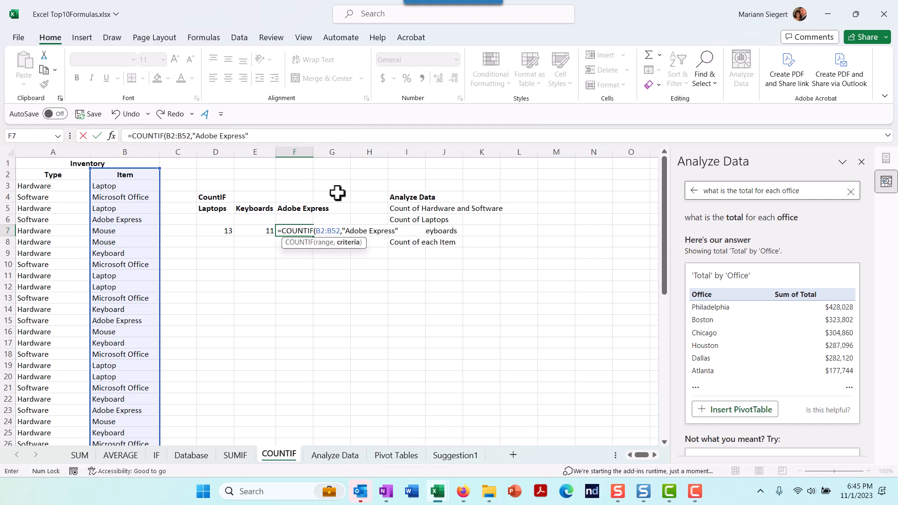
type("ess\"")
key("Return")
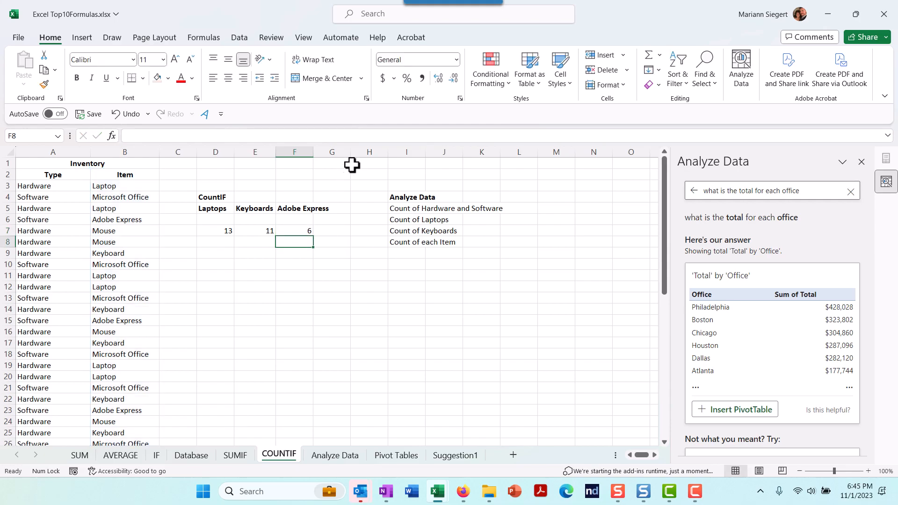
left_click(293, 229)
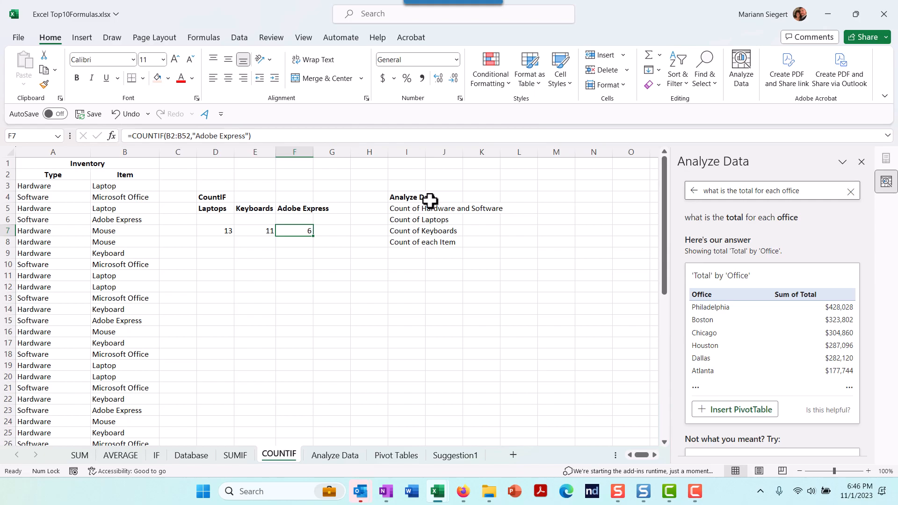
Close the old Analyze Data results and run Analyze Data on the inventory table in columns A and B
left_click(100, 239)
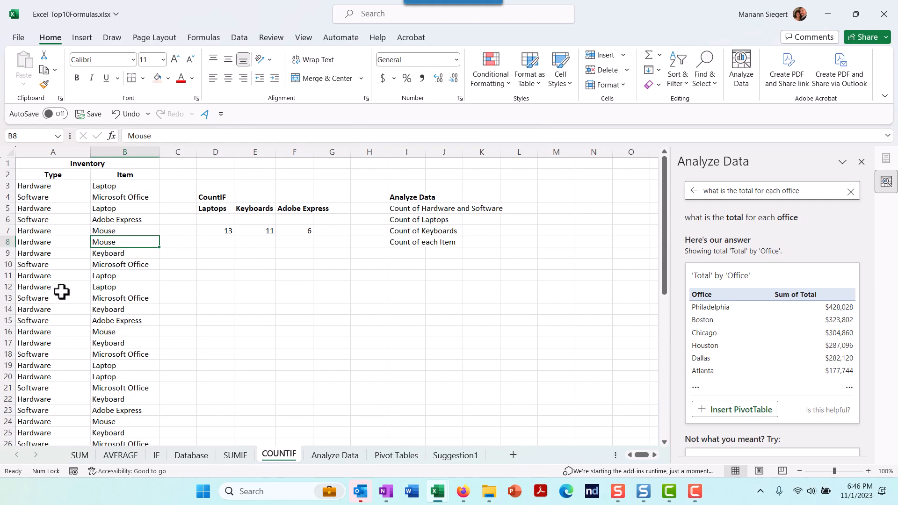
left_click(53, 212)
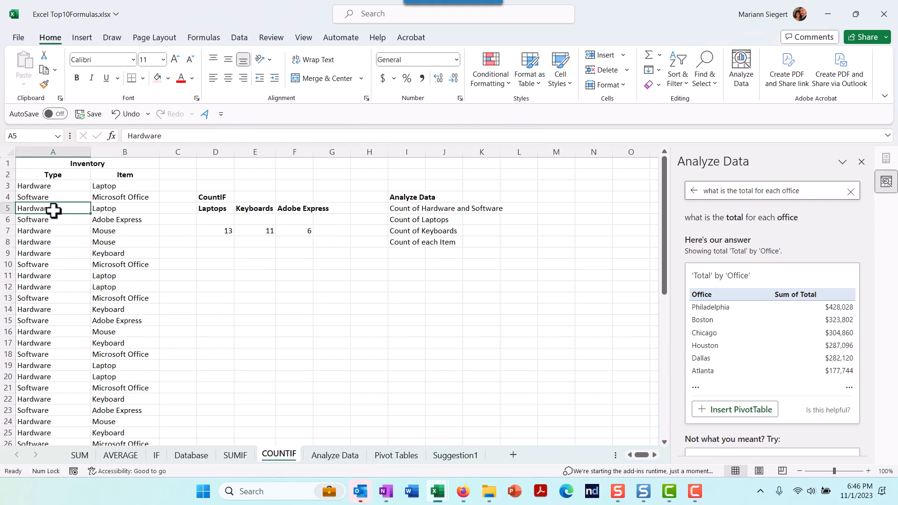
left_click(862, 162)
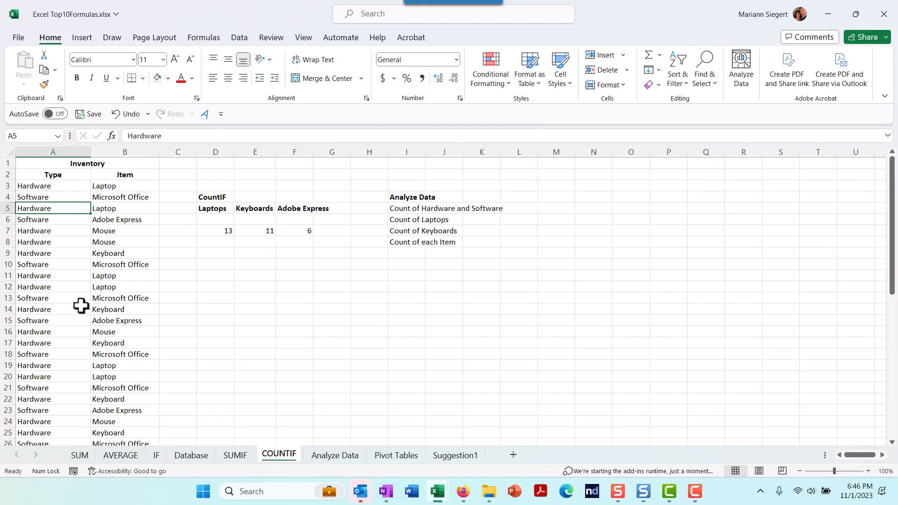
left_click(105, 250)
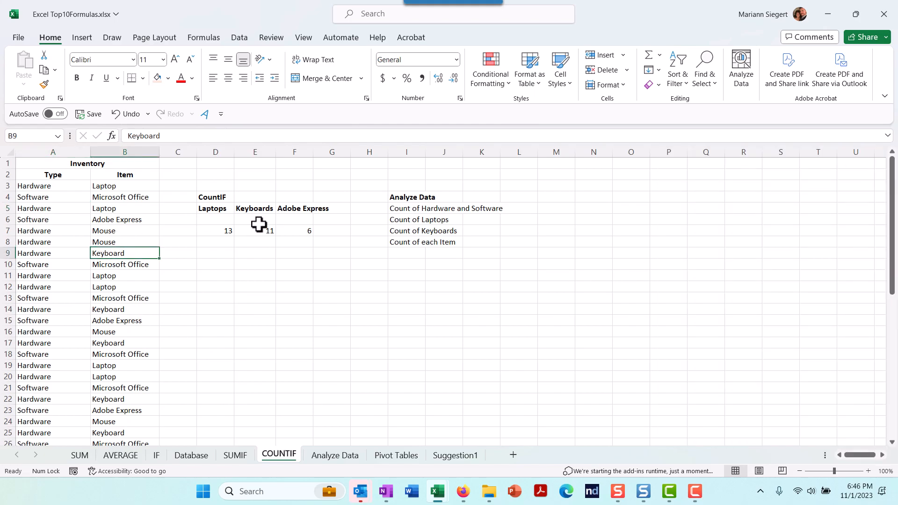
left_click(748, 65)
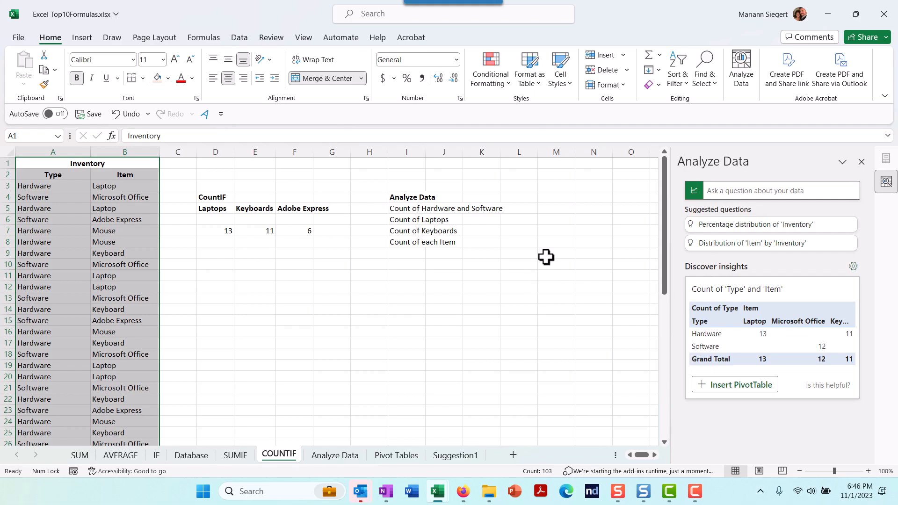
Ask Analyze Data for "Count of hardware and software" in the inventory
left_click(721, 190)
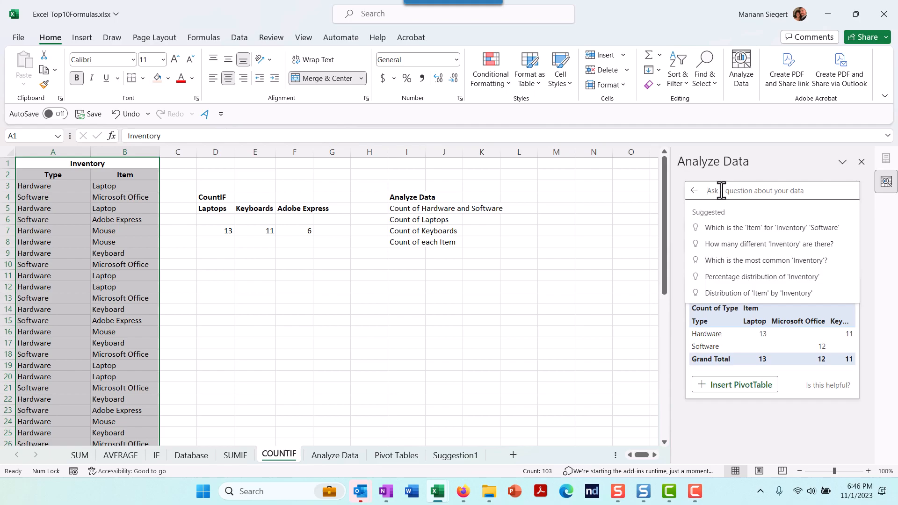
type("c")
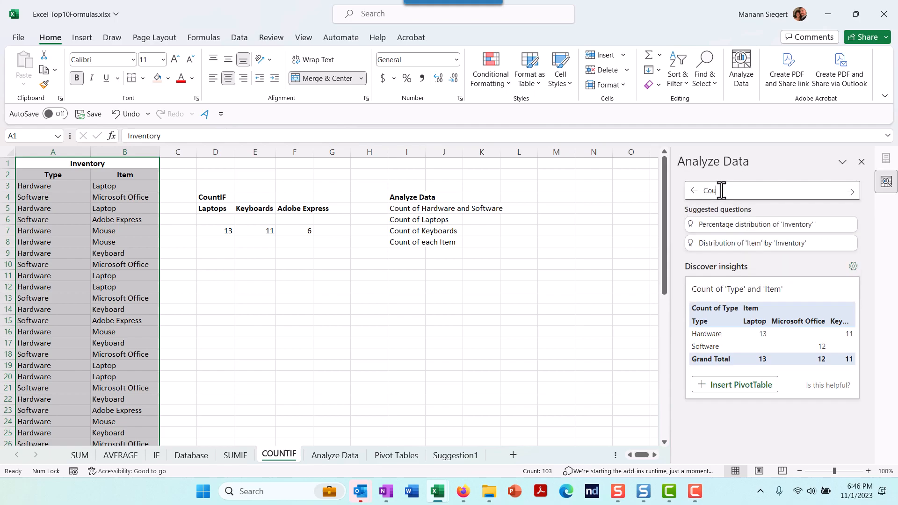
type("ount of hardware and software")
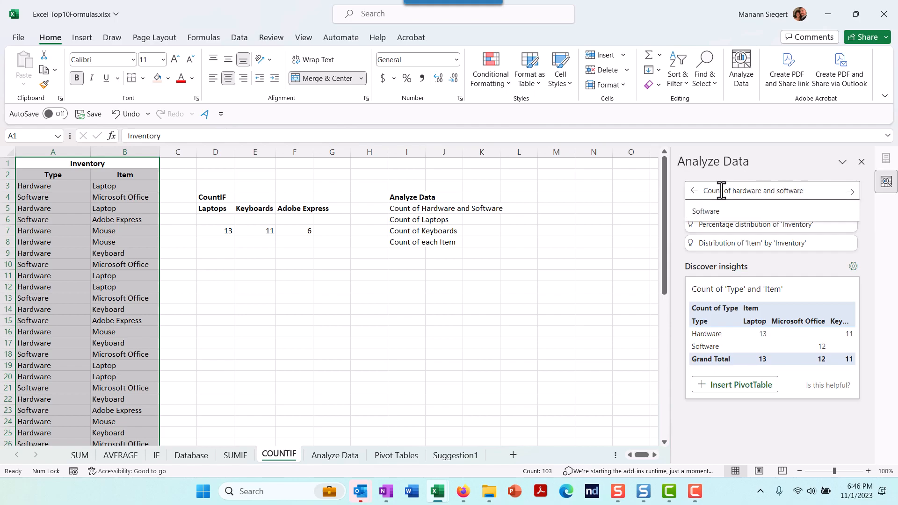
key("Return")
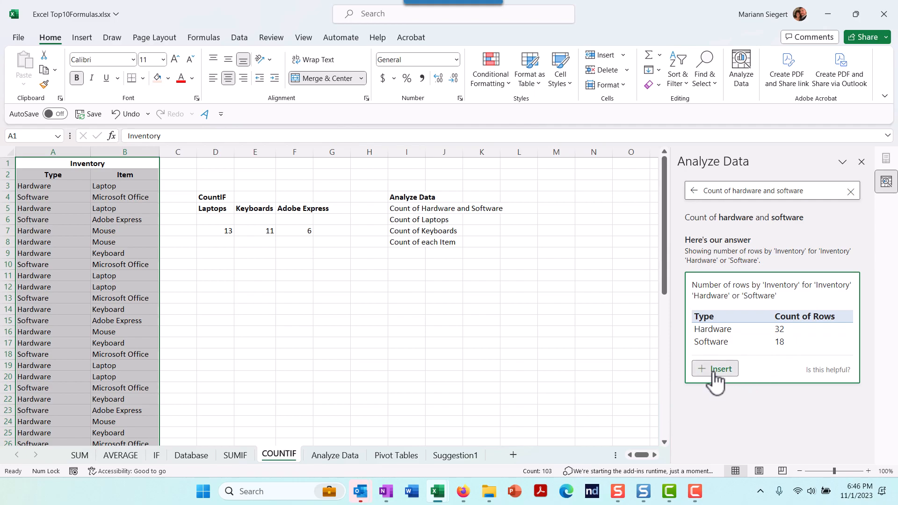
Replace the Analyze Data question with "Count of laptops" and run it
left_click_drag(804, 190, 689, 194)
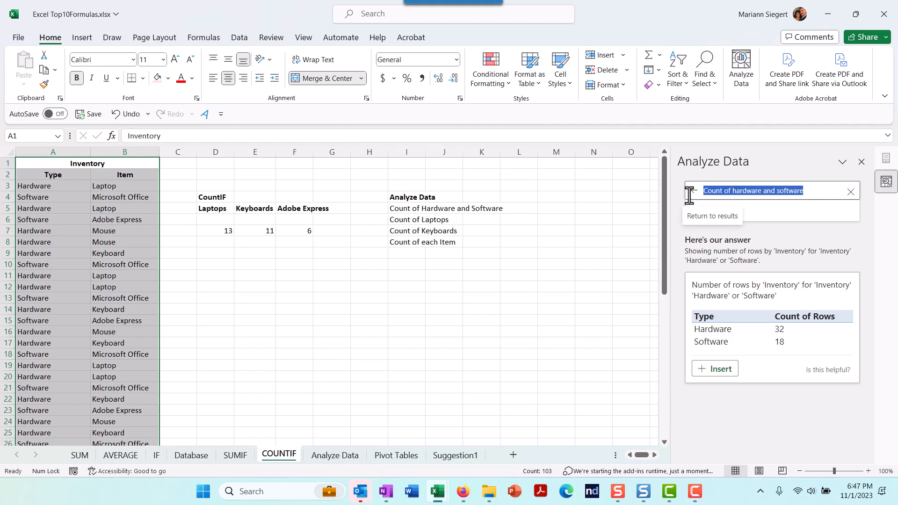
type("Count of")
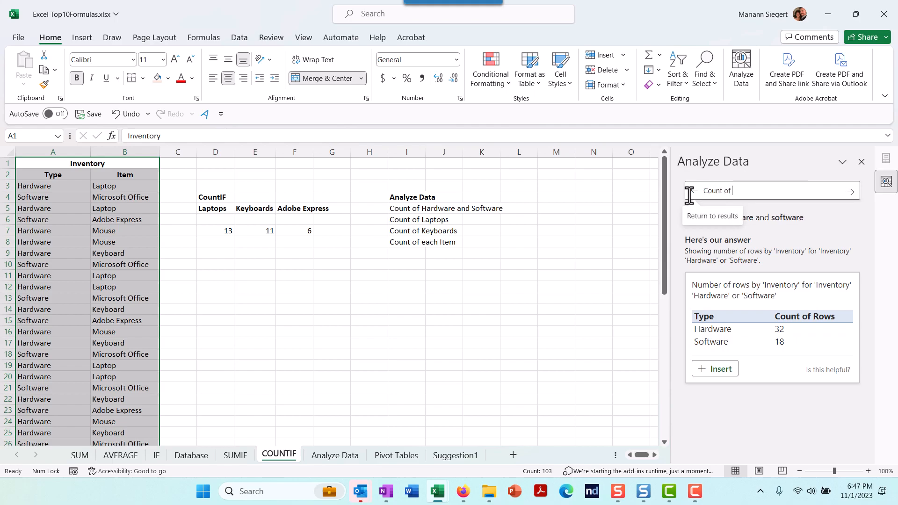
type(" laptops")
key("Return")
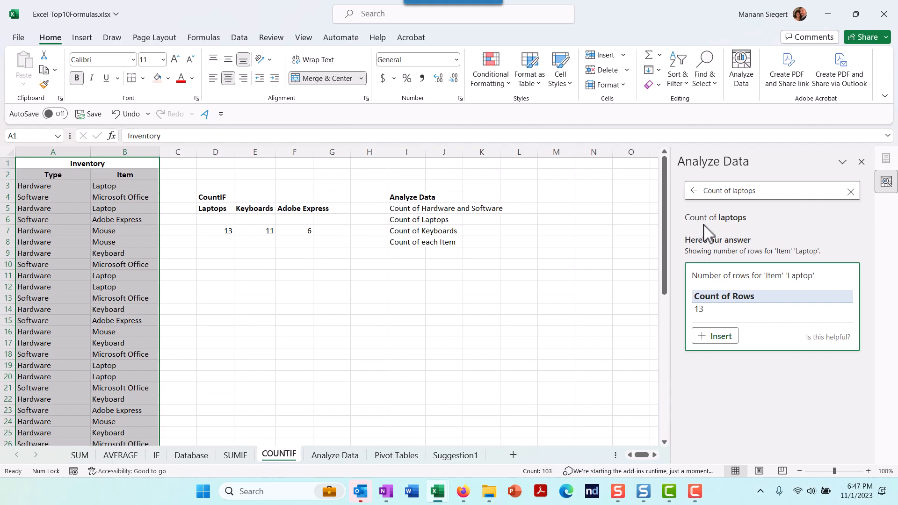
Change the Analyze Data question to "Count of keyboards" and run it
double_click(738, 191)
type("keyboard")
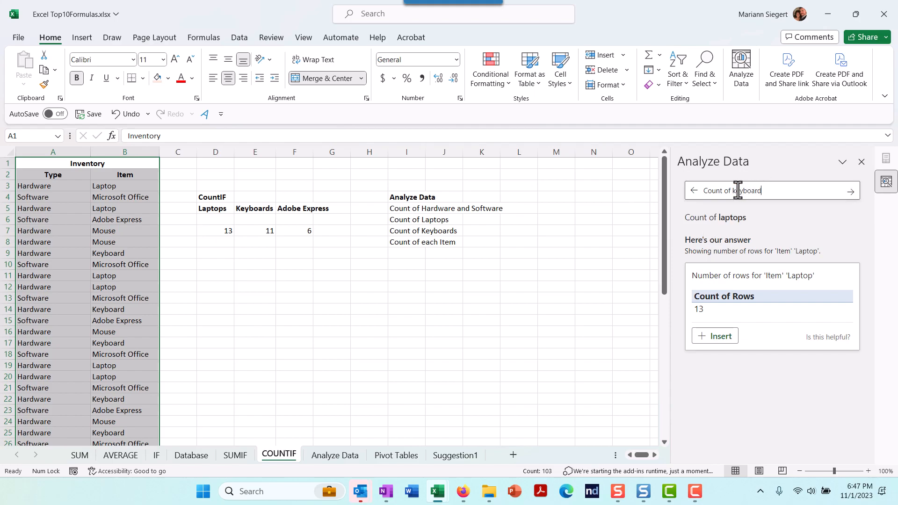
key("Return")
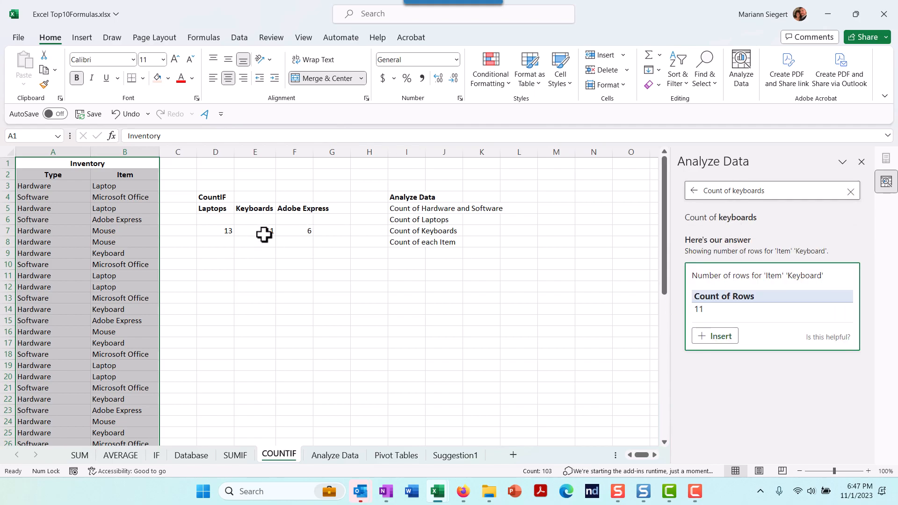
Ask Analyze Data for "Count of each item" and insert the answer as a PivotChart
double_click(750, 187)
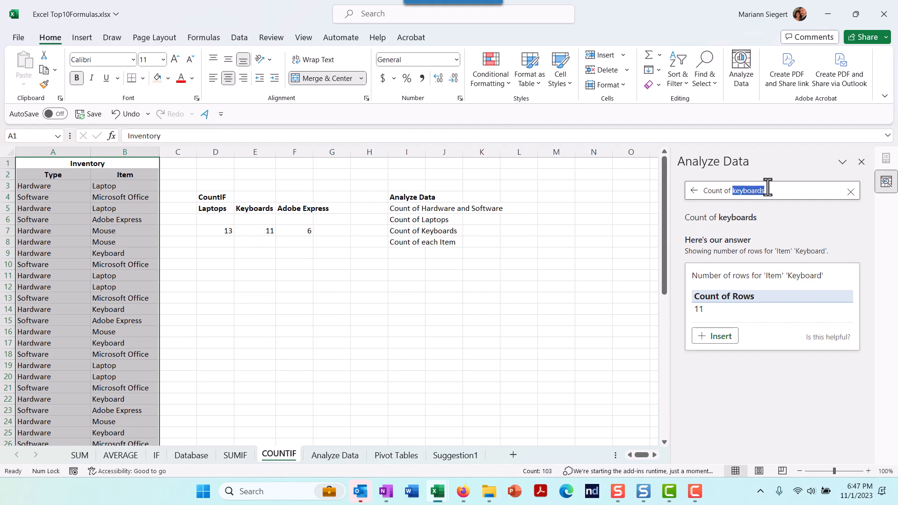
left_click_drag(772, 192, 749, 192)
key("BackSpace")
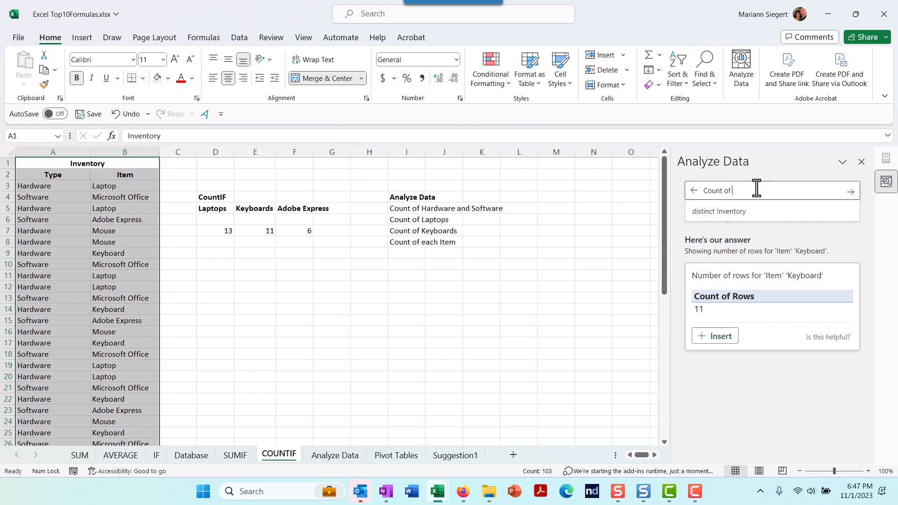
type("each item")
key("Return")
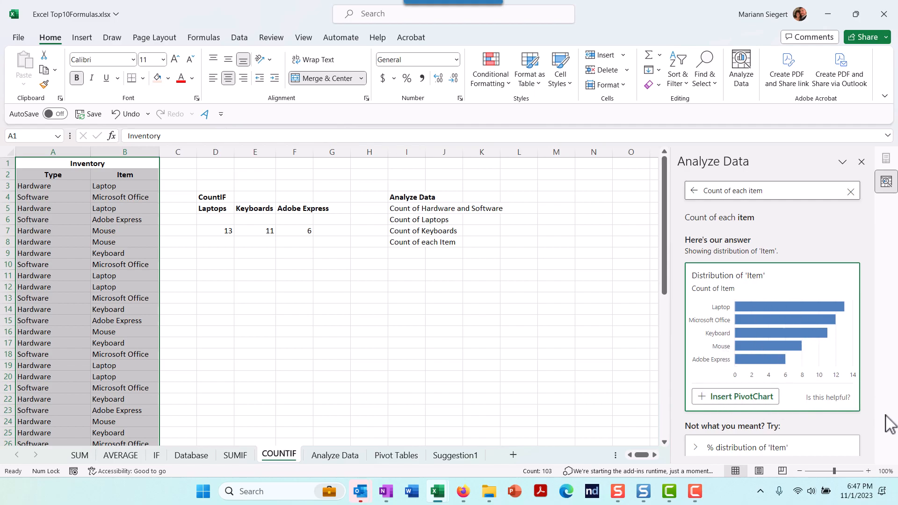
left_click(728, 397)
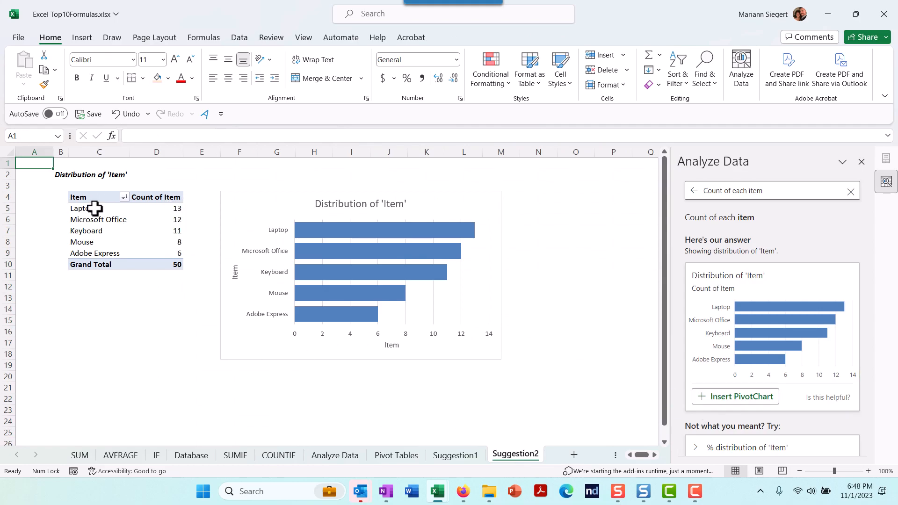
Check the item counts in the PivotChart and view the summary calculation options for the PivotTable's Count of Item field
mouse_move(172, 211)
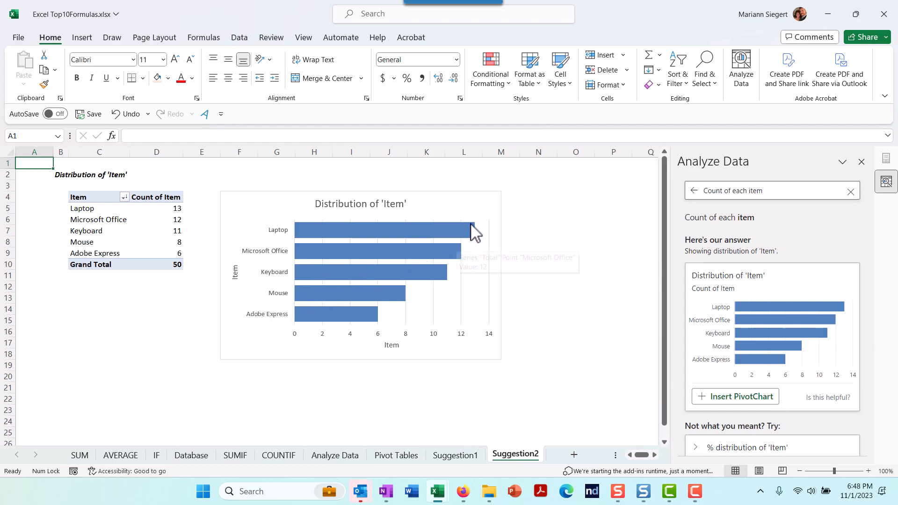
mouse_move(472, 229)
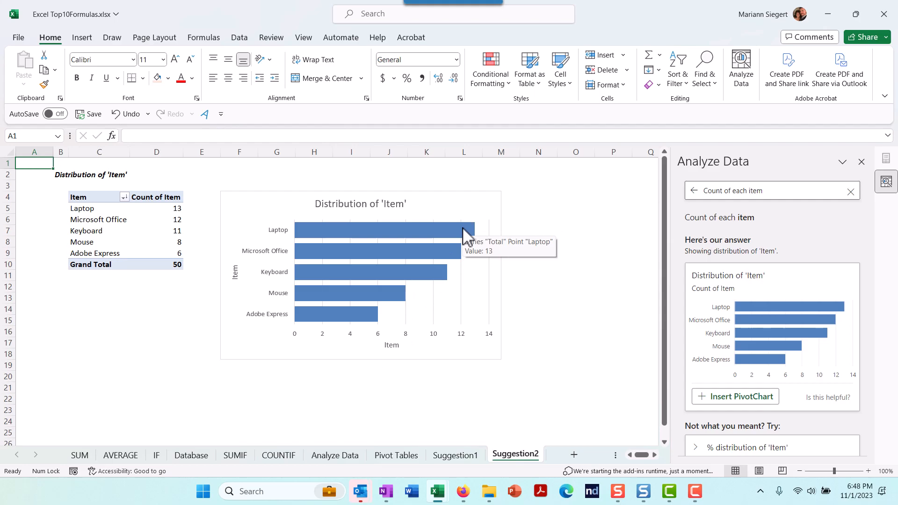
mouse_move(295, 315)
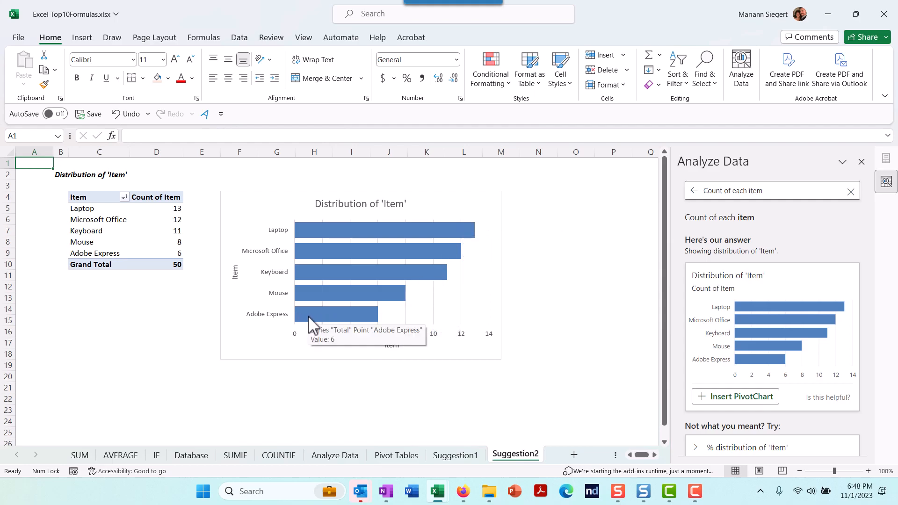
left_click(119, 220)
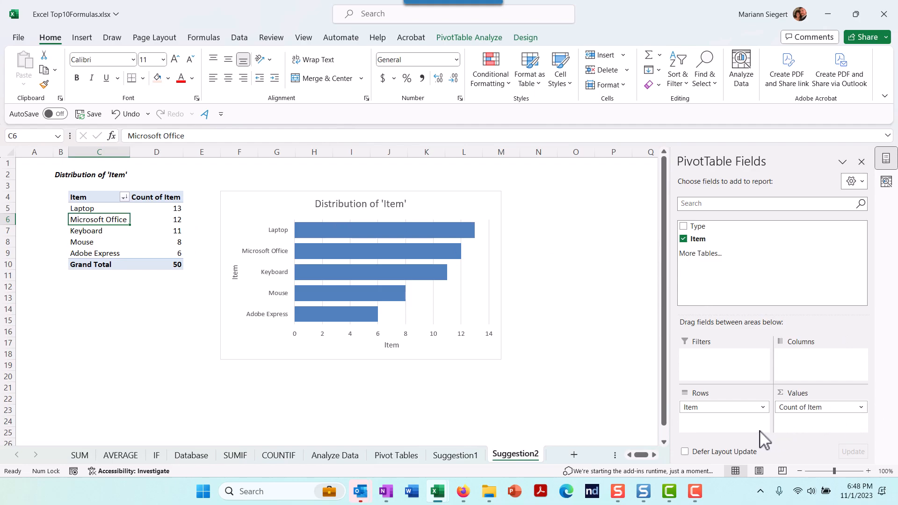
left_click(861, 408)
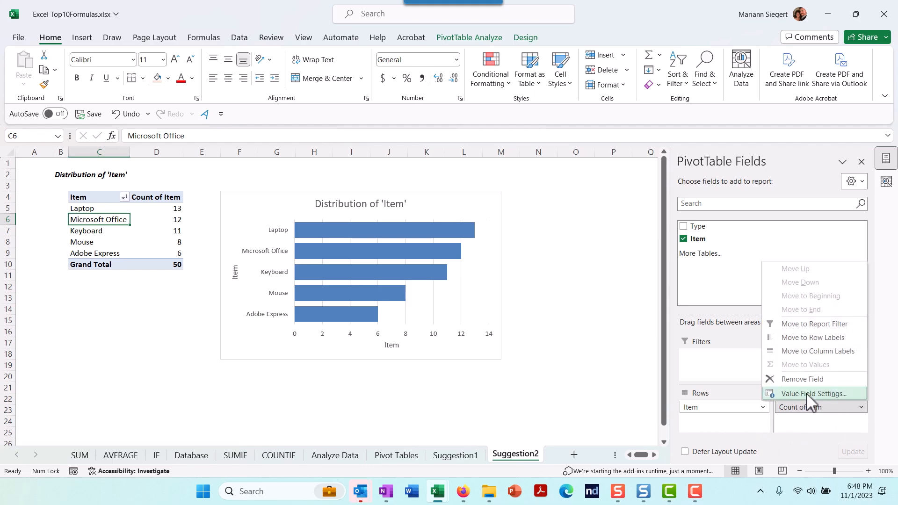
left_click(825, 394)
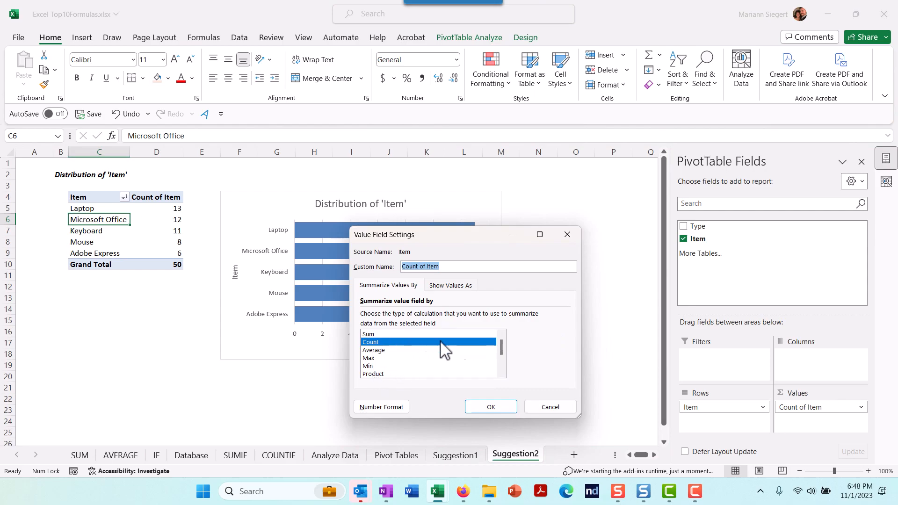
left_click_drag(502, 354, 501, 336)
left_click(544, 408)
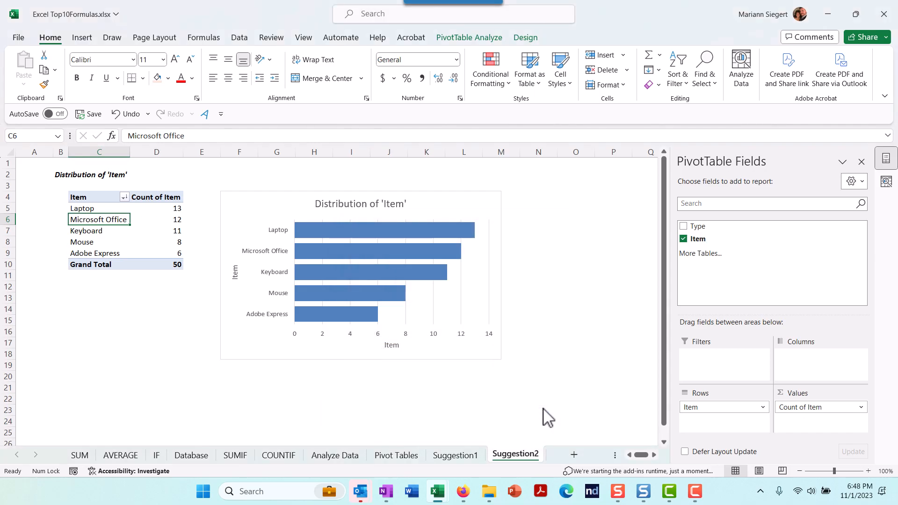
Go to the Analyze Data sheet, dismiss the previous answer, and look through the region, month, size and sales records
left_click(340, 460)
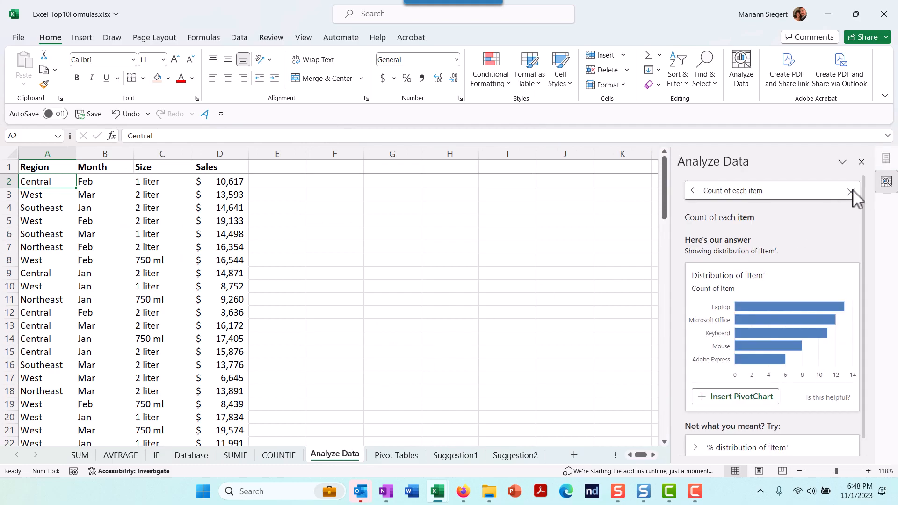
left_click(862, 162)
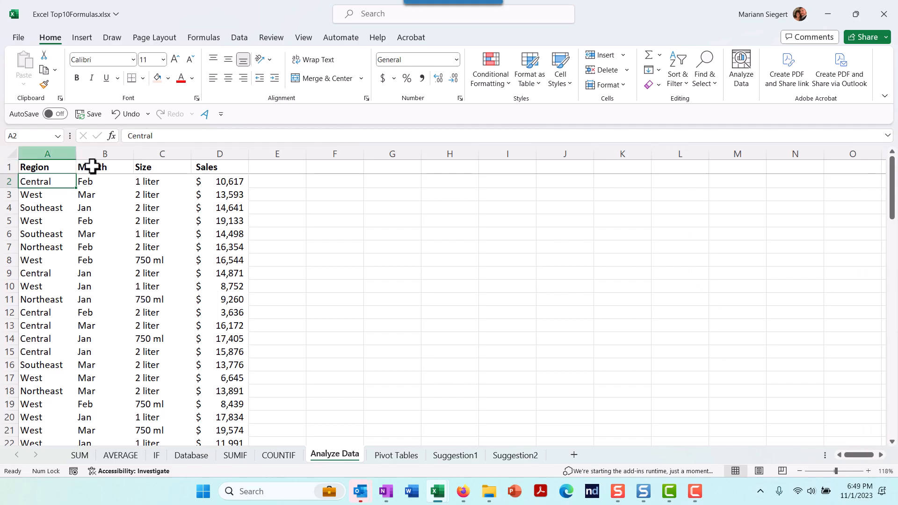
left_click(95, 301)
scroll(95, 301, "down", 6)
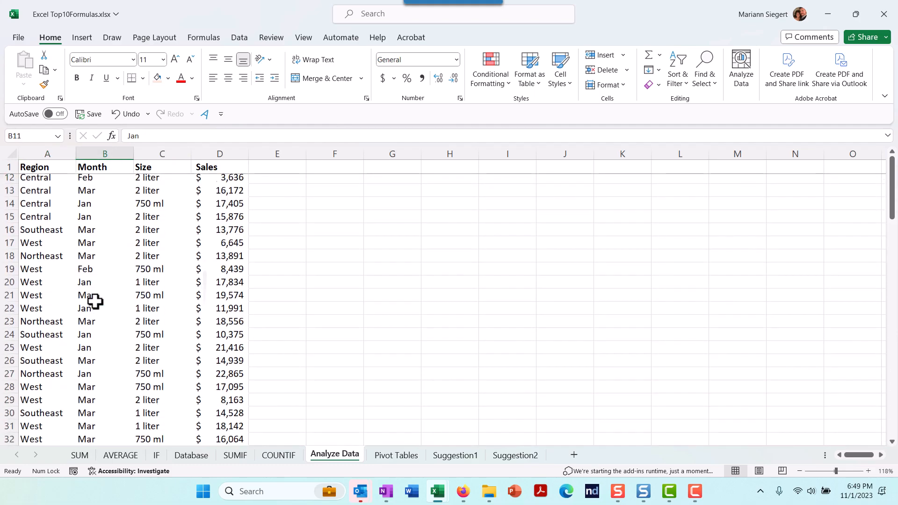
scroll(95, 302, "up", 4)
scroll(95, 301, "up", 2)
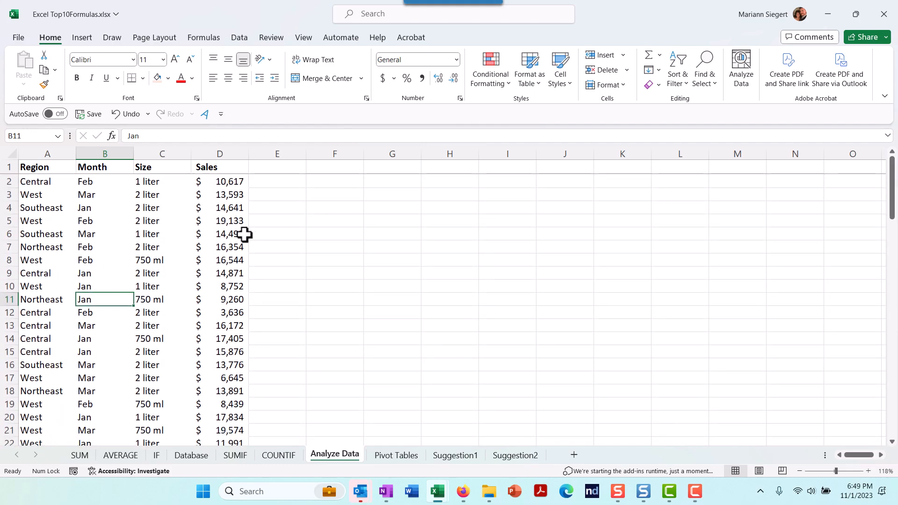
Run Analyze Data on the sales records and insert the suggested "Percentage of total 'Sales' for each 'Region'" answer as a PivotChart
left_click(741, 70)
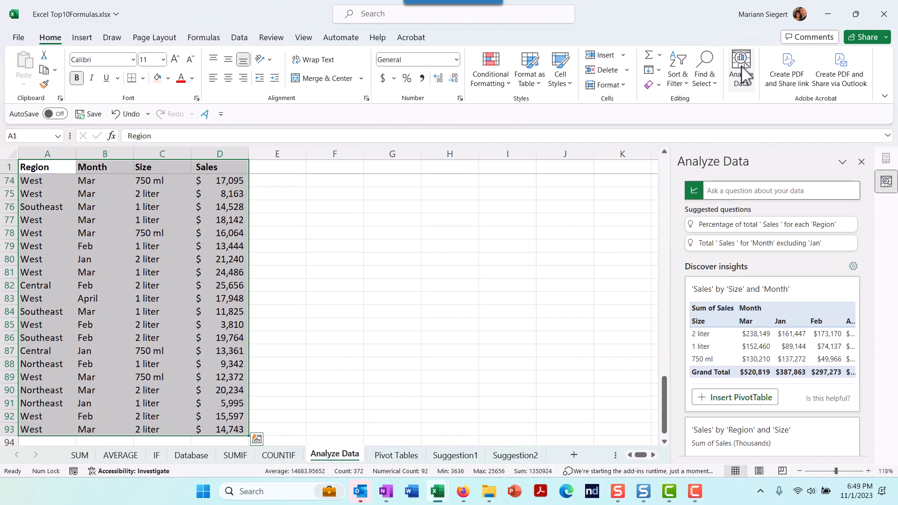
left_click(748, 225)
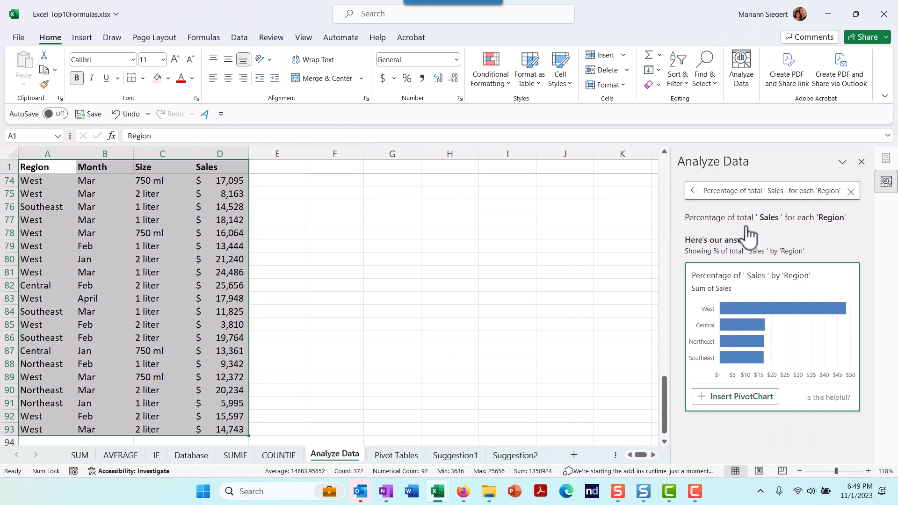
left_click(729, 397)
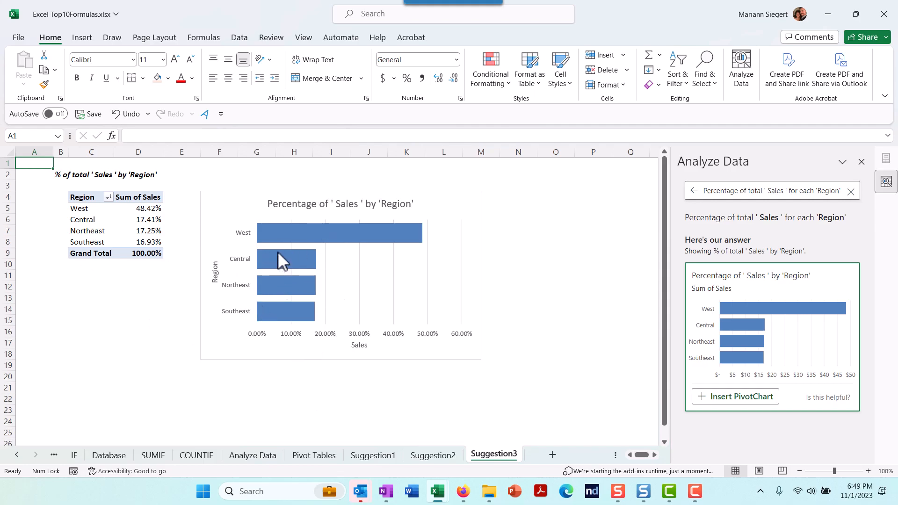
Review each region's sales share in the new PivotTable and PivotChart and return to the Analyze Data sheet
mouse_move(271, 229)
mouse_move(316, 236)
mouse_move(138, 219)
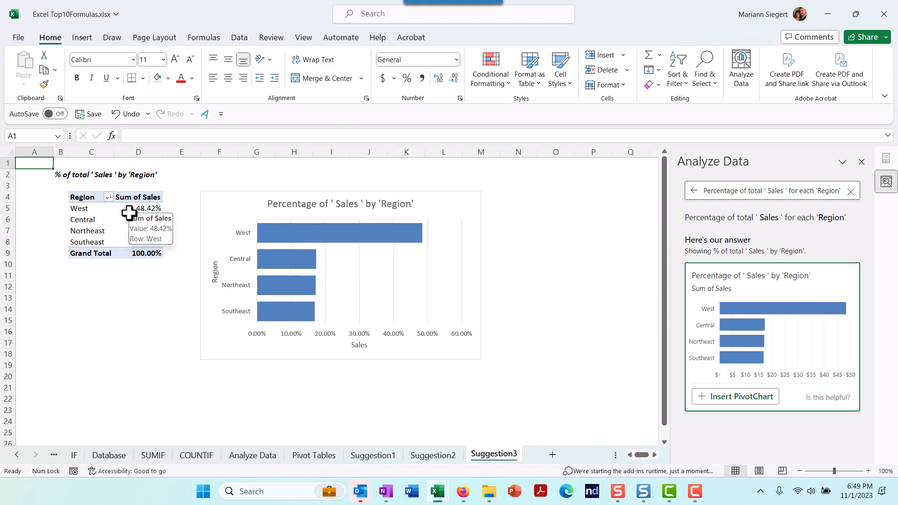
mouse_move(137, 236)
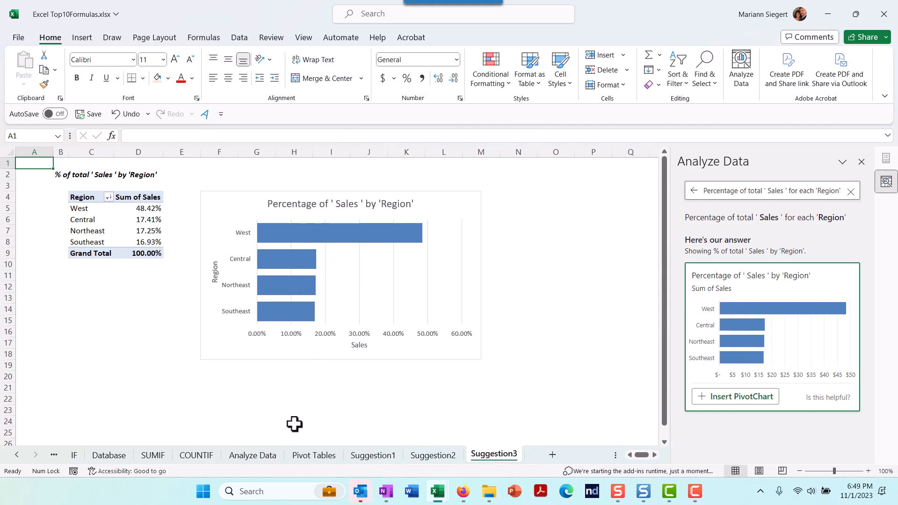
left_click(265, 458)
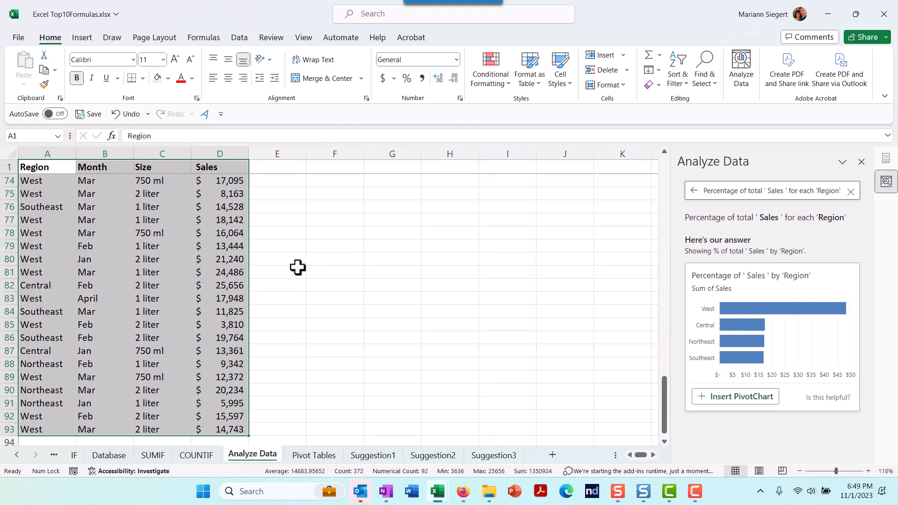